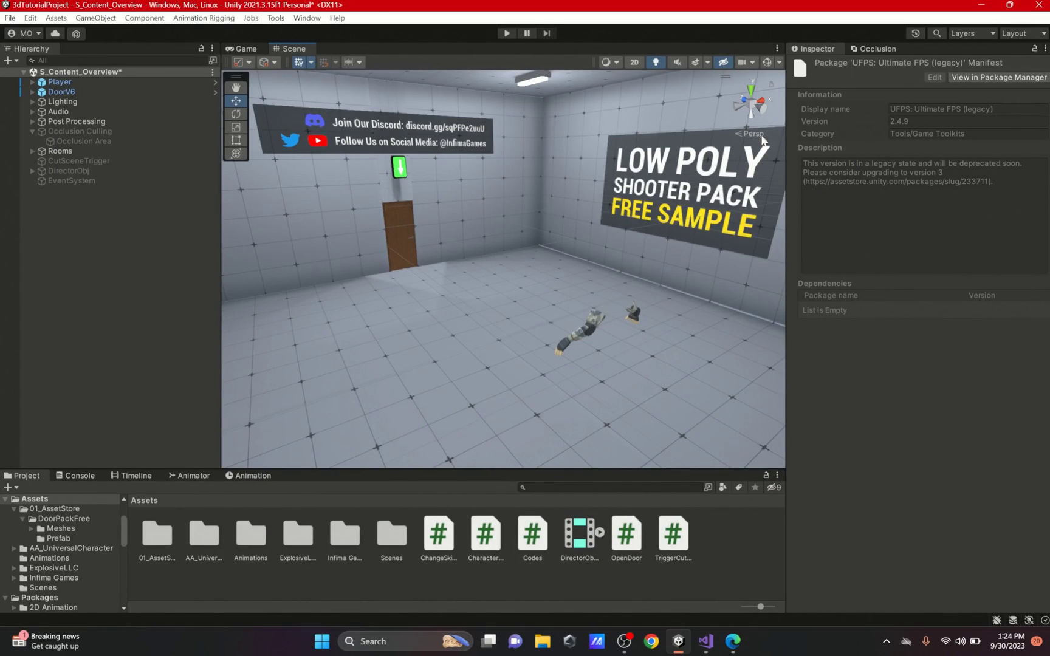
left_click(61, 92)
left_click(920, 290)
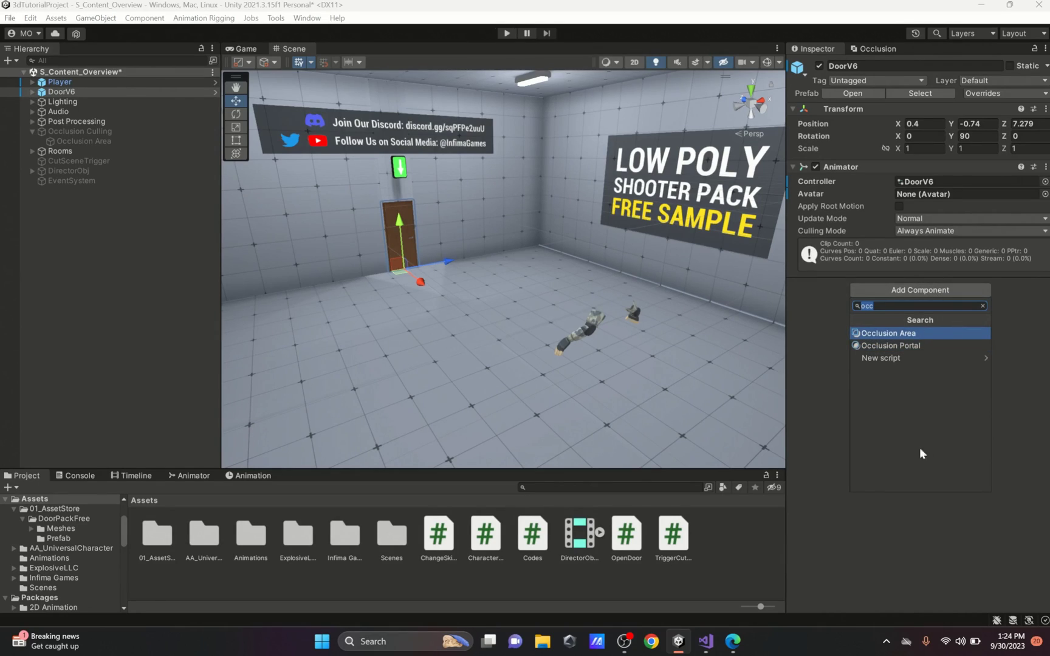
left_click(814, 462)
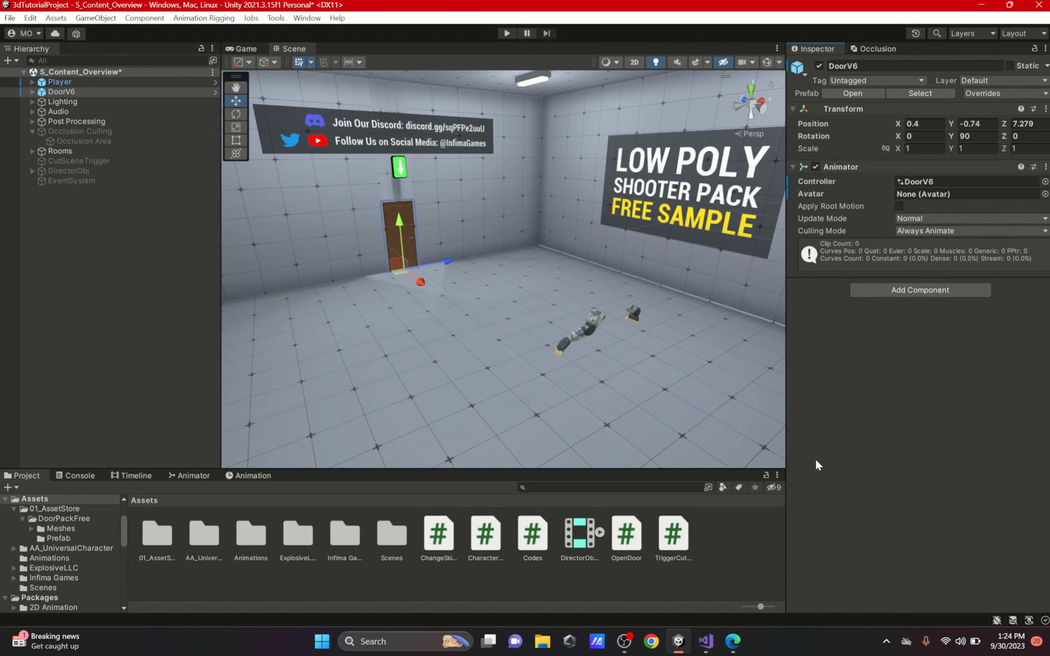
left_click(878, 294)
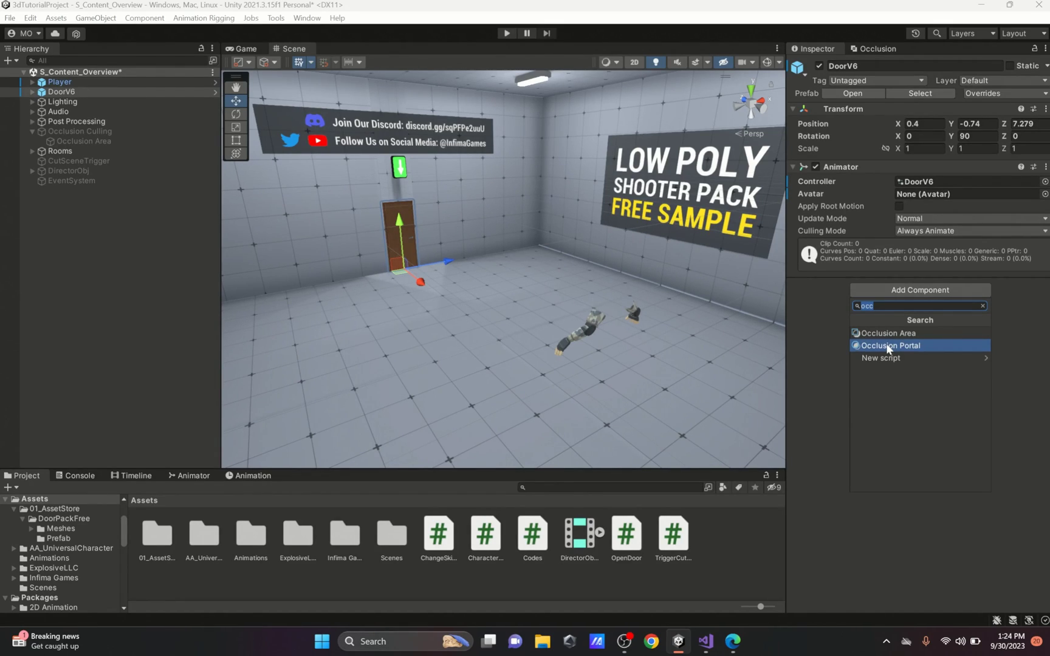
key("Down")
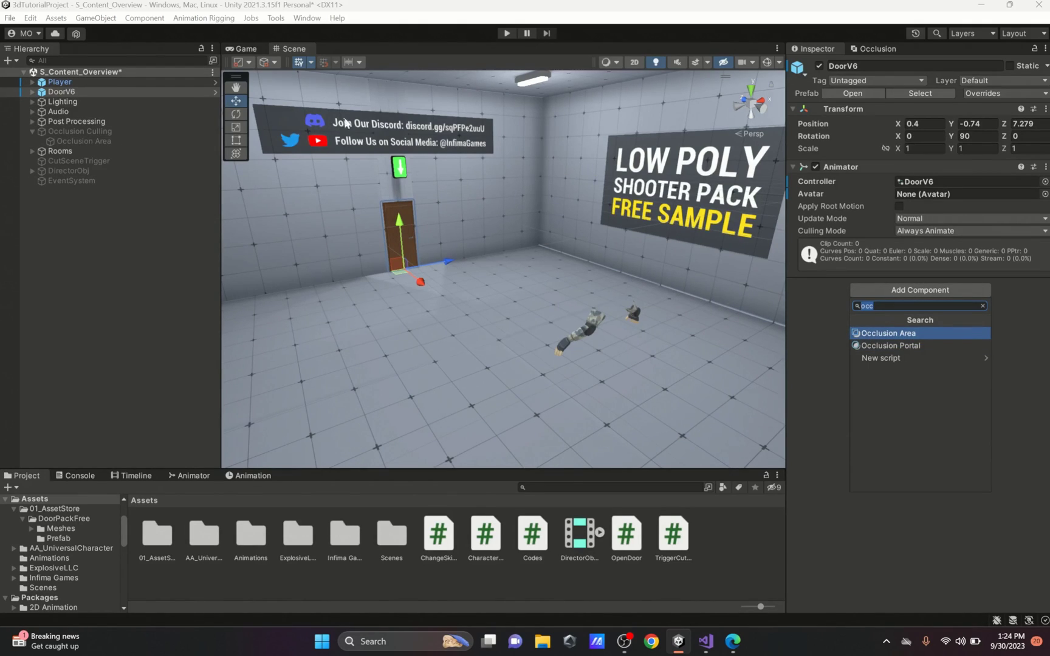
Examine the components of the 01_low door panel inside the DoorV6 object
scroll(580, 288, "down", 2)
scroll(558, 284, "up", 4)
middle_click_drag(398, 251, 496, 262)
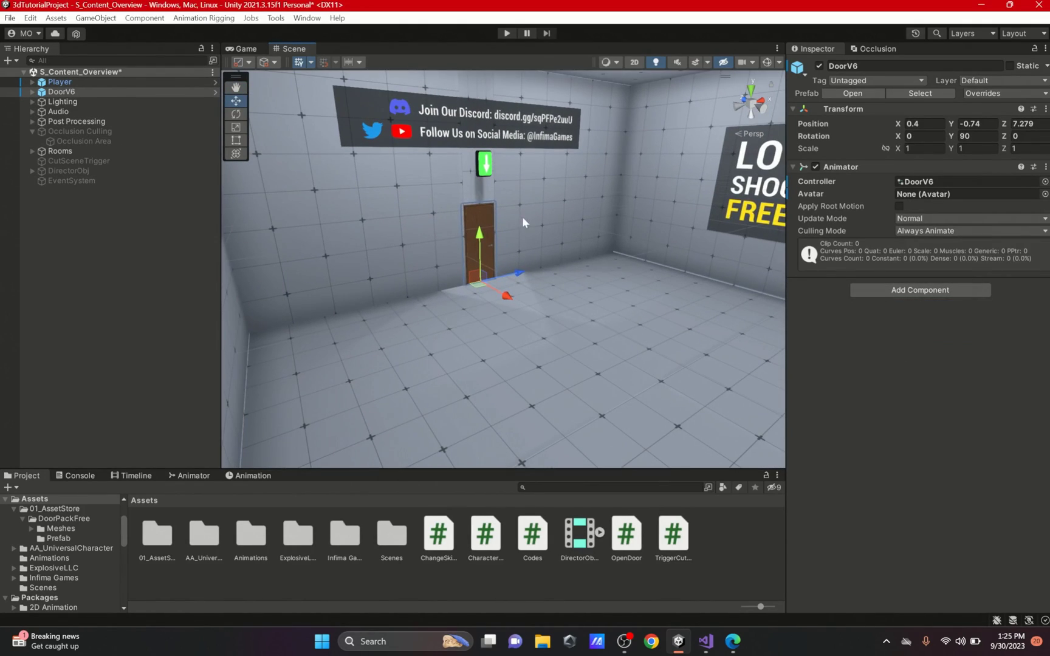
right_click_drag(404, 195, 495, 203)
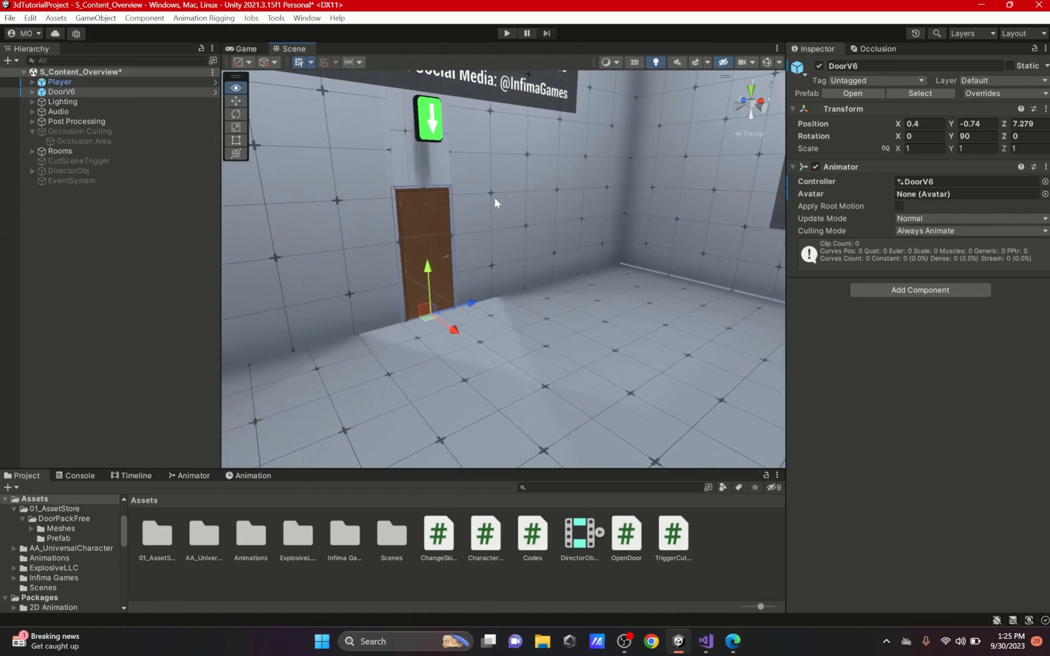
right_click_drag(427, 246, 367, 293)
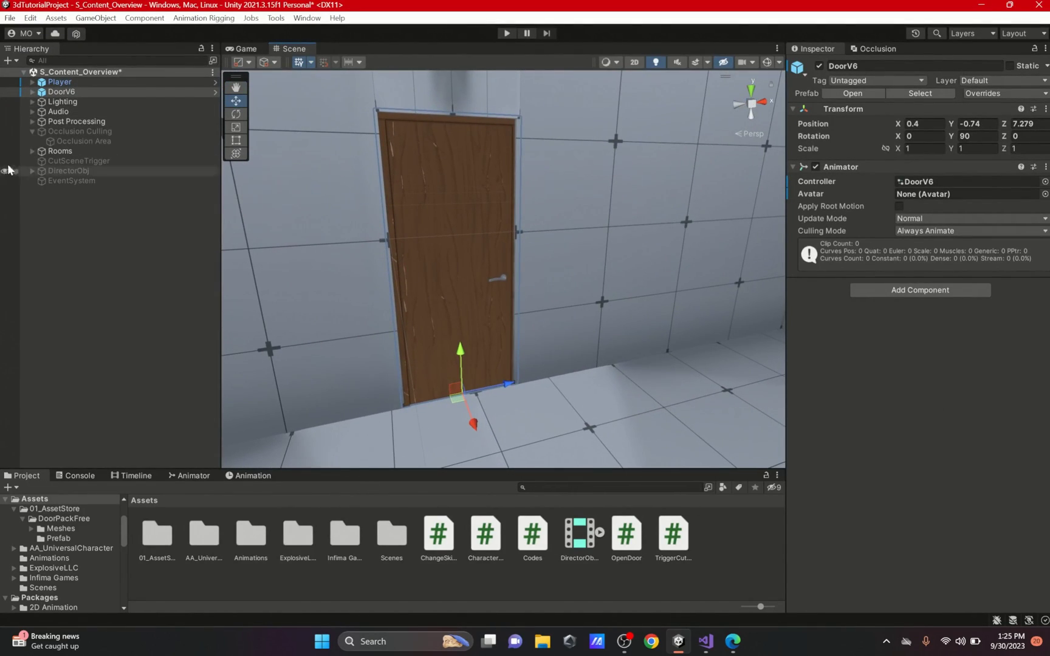
left_click(32, 92)
left_click(90, 102)
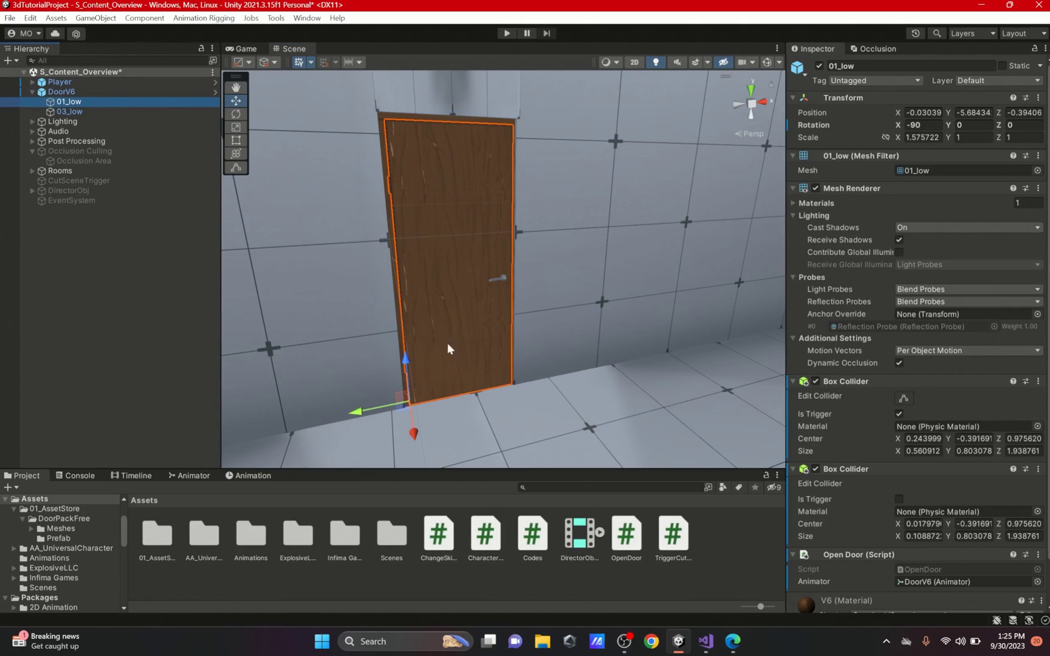
scroll(972, 426, "down", 3)
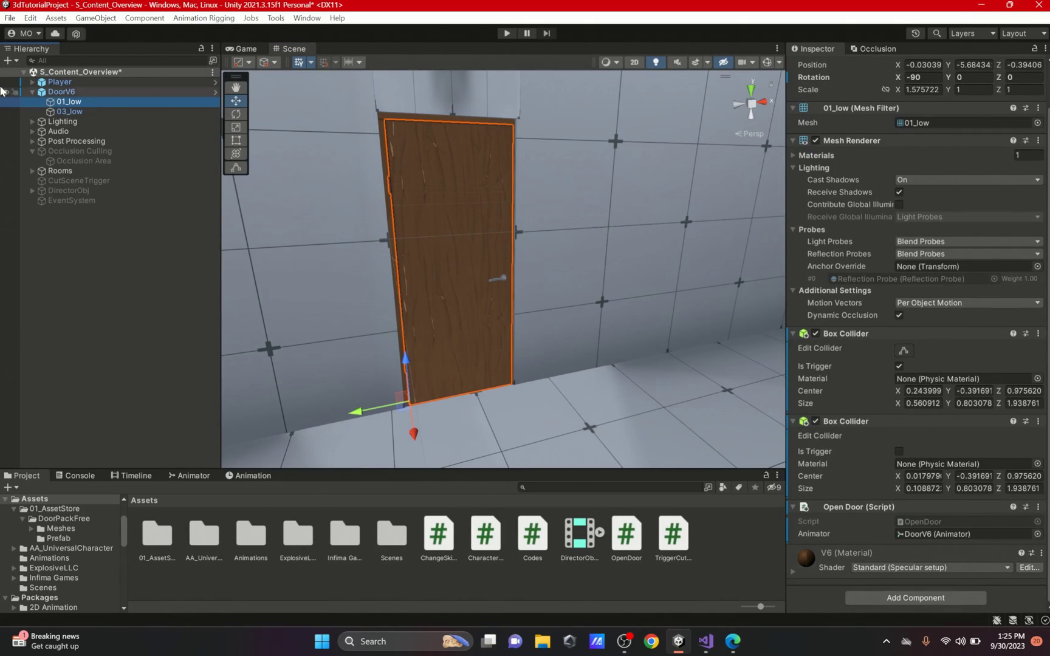
left_click(32, 93)
Preview the door's DoorOpen animation clip
left_click(251, 476)
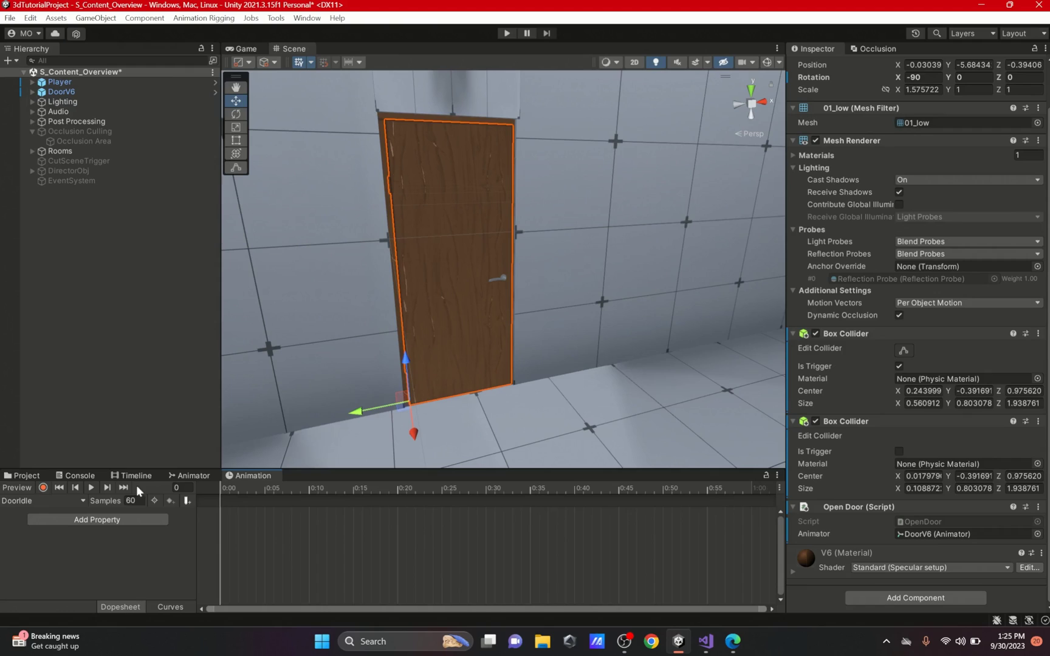
left_click(64, 501)
left_click(66, 529)
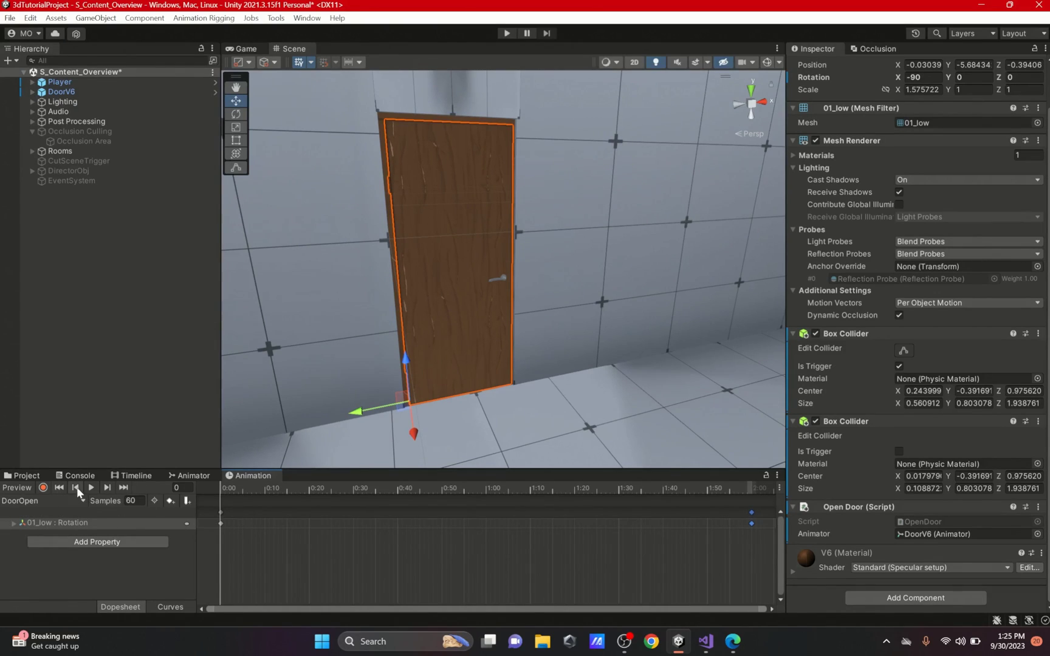
left_click(89, 488)
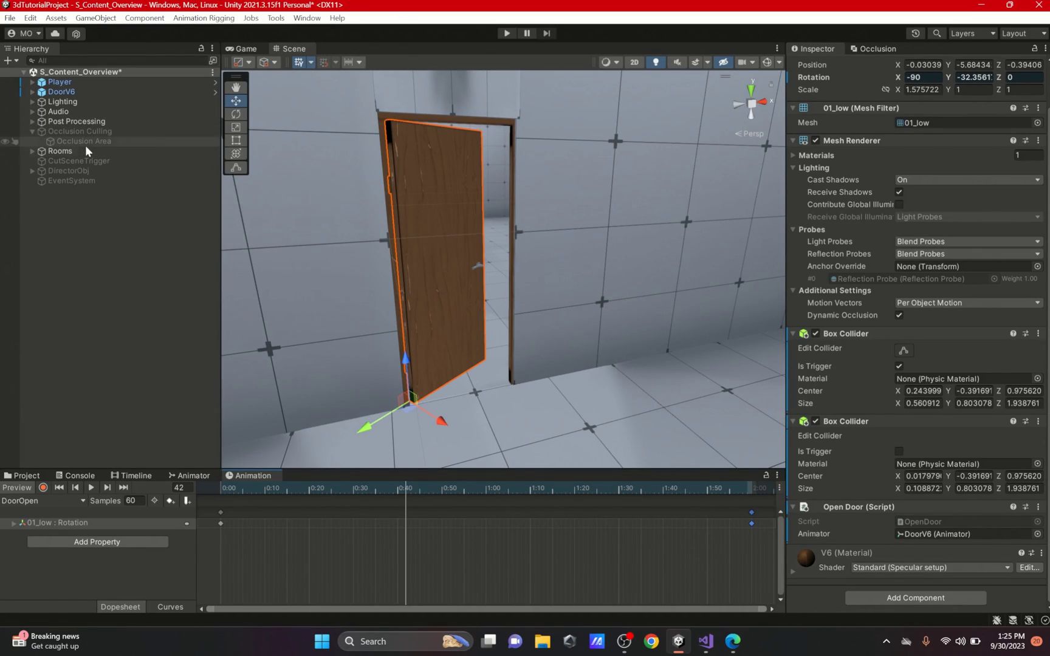
Return DoorV6 to its closed pose by switching to the DoorIdle clip, with its Animator enabled
left_click(21, 475)
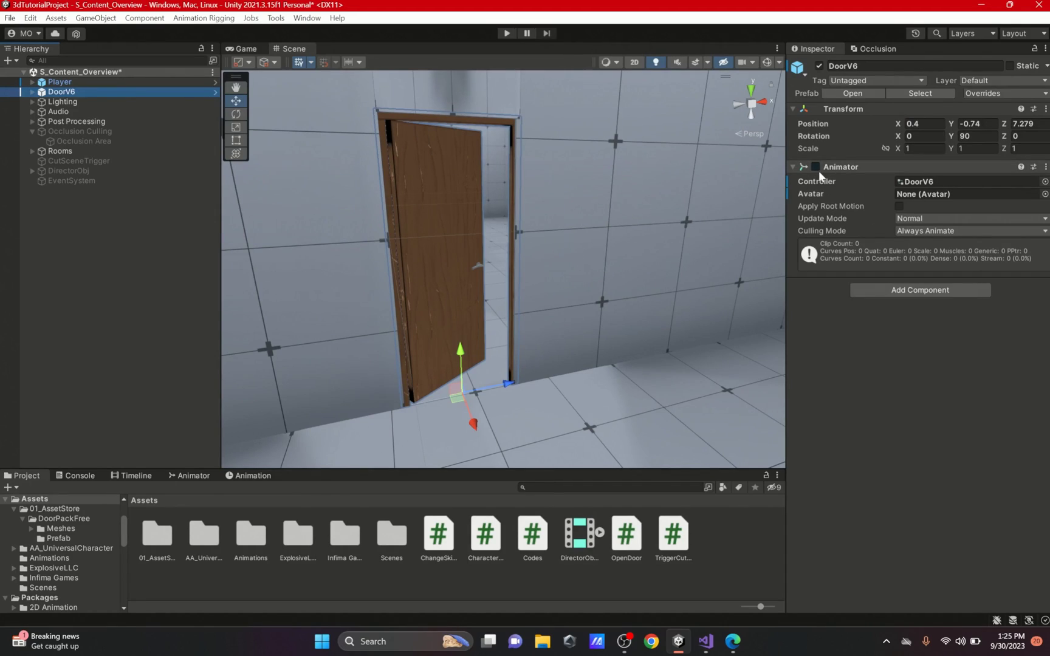
left_click(815, 167)
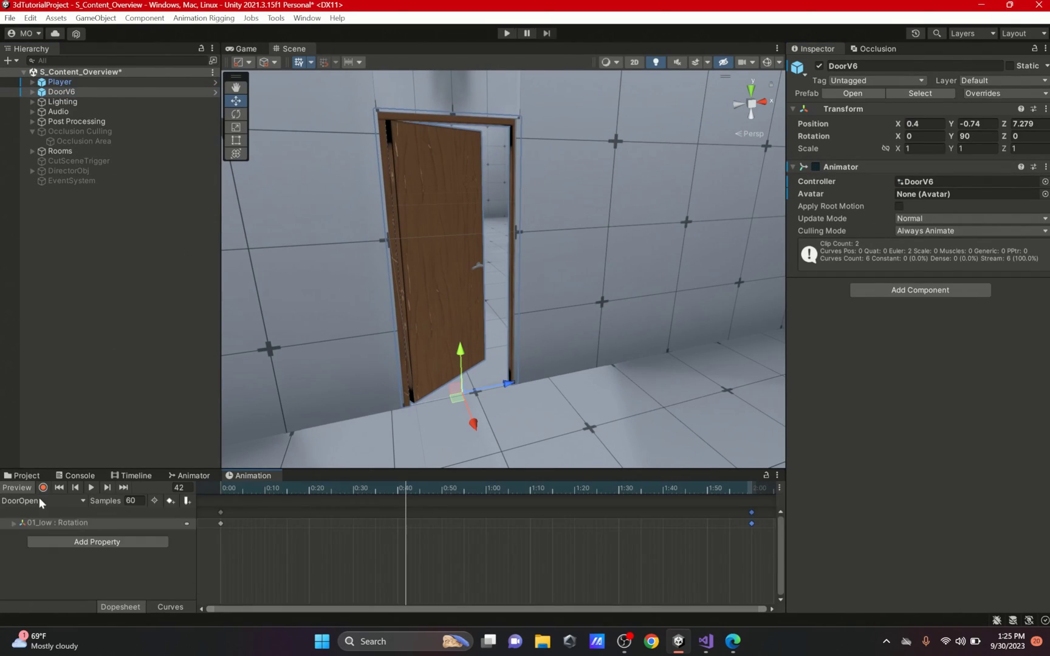
left_click(40, 501)
left_click(49, 514)
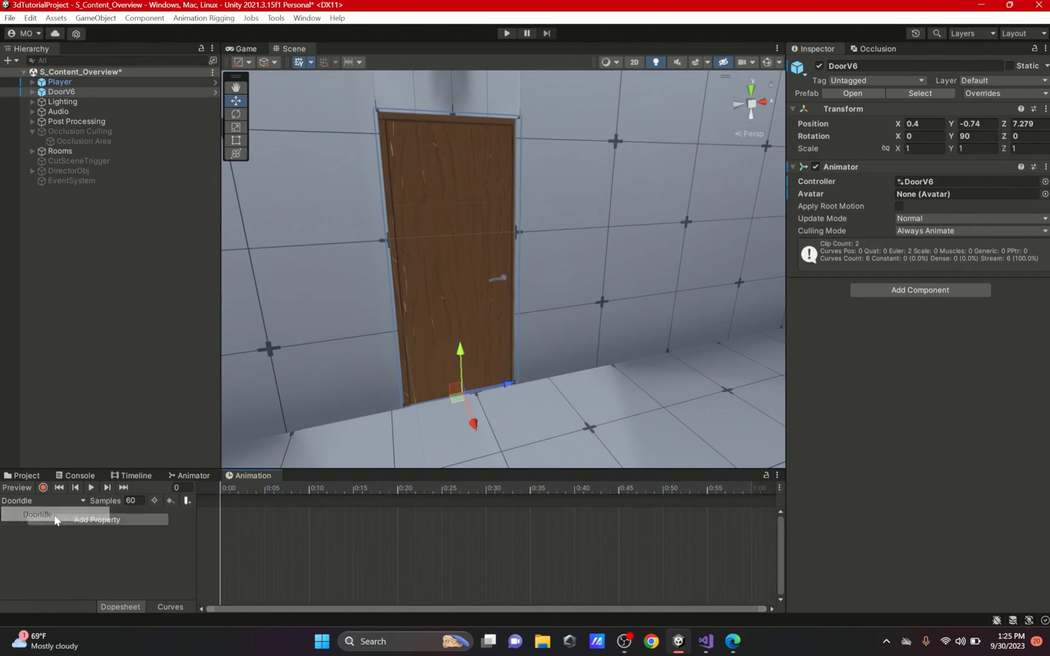
Open the Occlusion Culling window and show its Bake settings
left_click(876, 49)
left_click(307, 18)
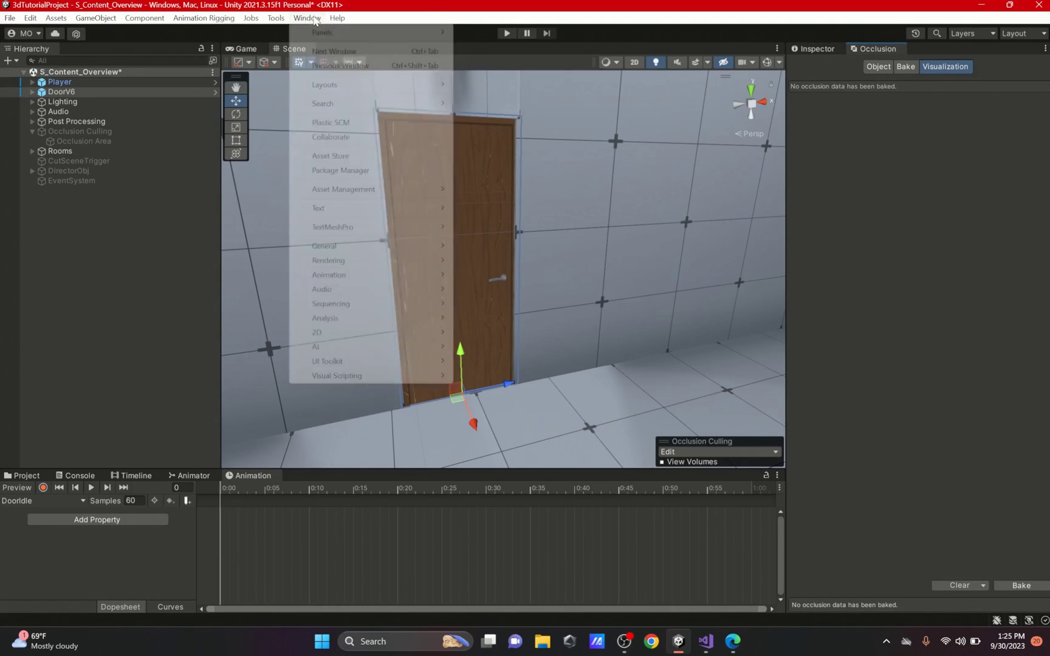
mouse_move(324, 266)
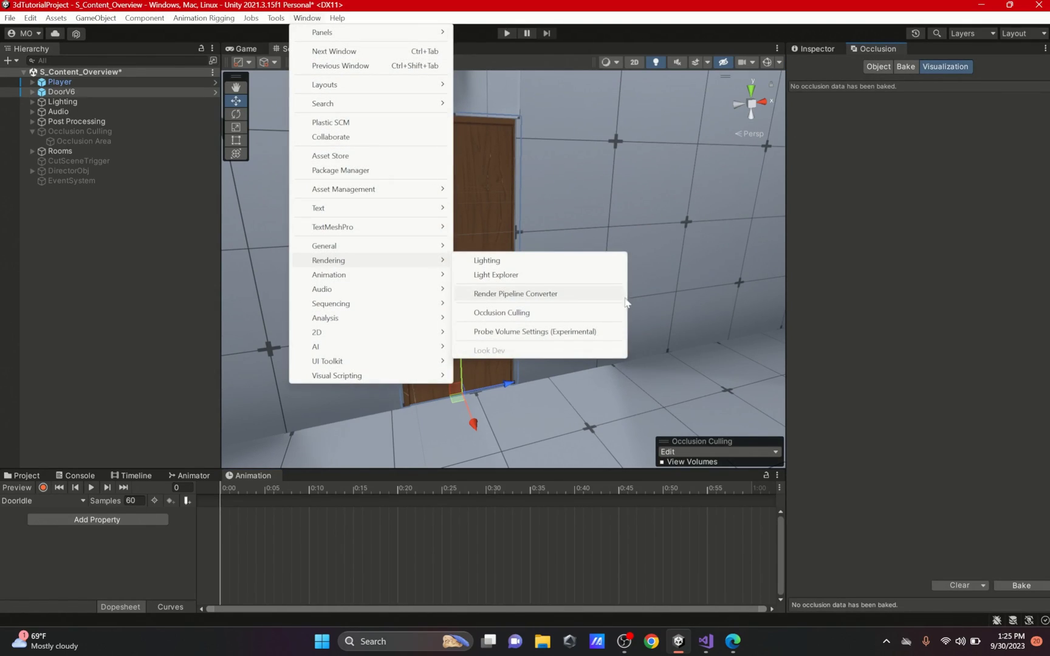
left_click(569, 312)
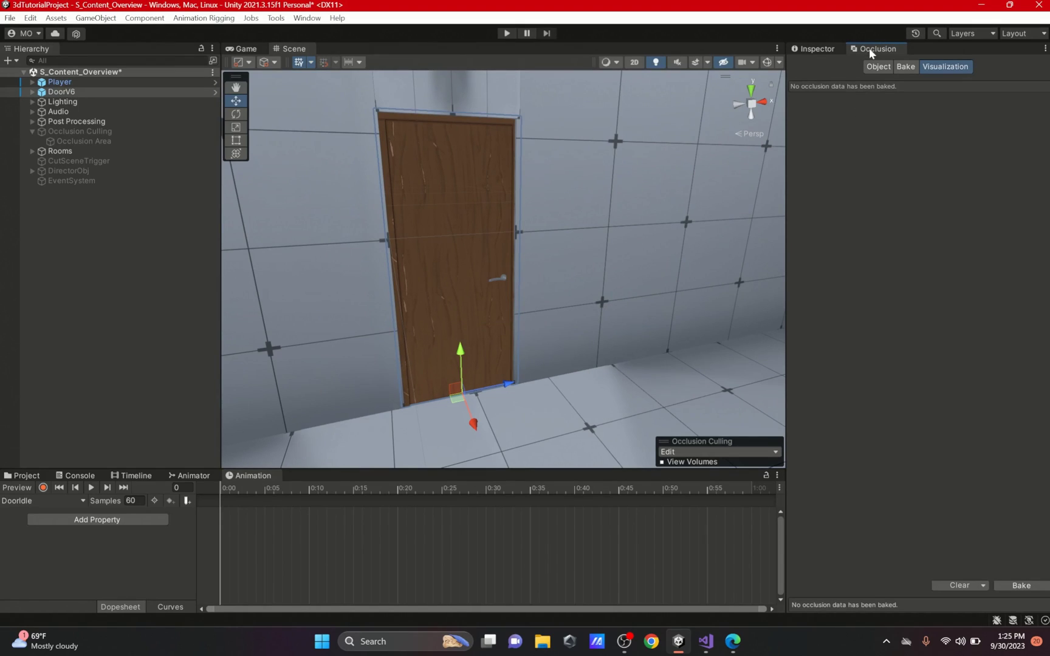
left_click(905, 67)
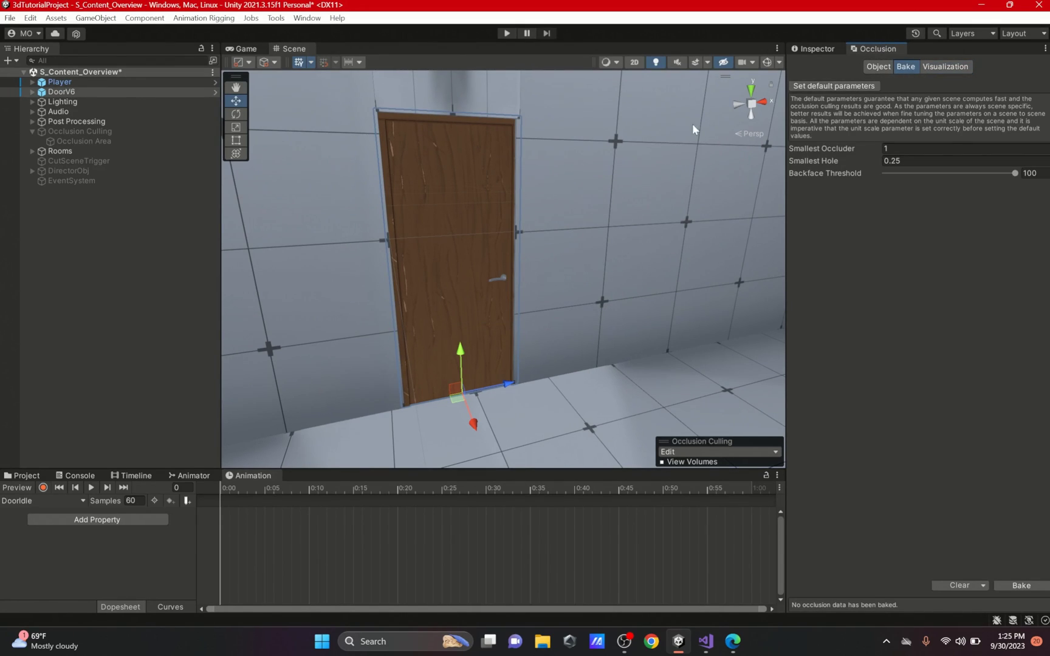
Add an Occlusion Portal component to the DoorV6 object
left_click(55, 92)
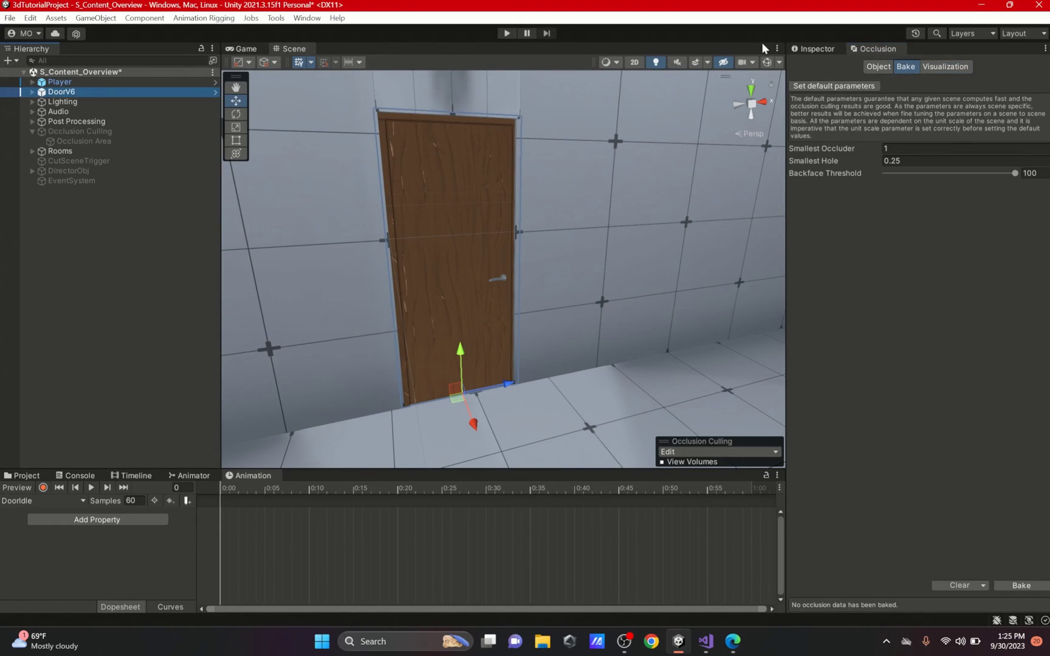
left_click(814, 49)
left_click(935, 289)
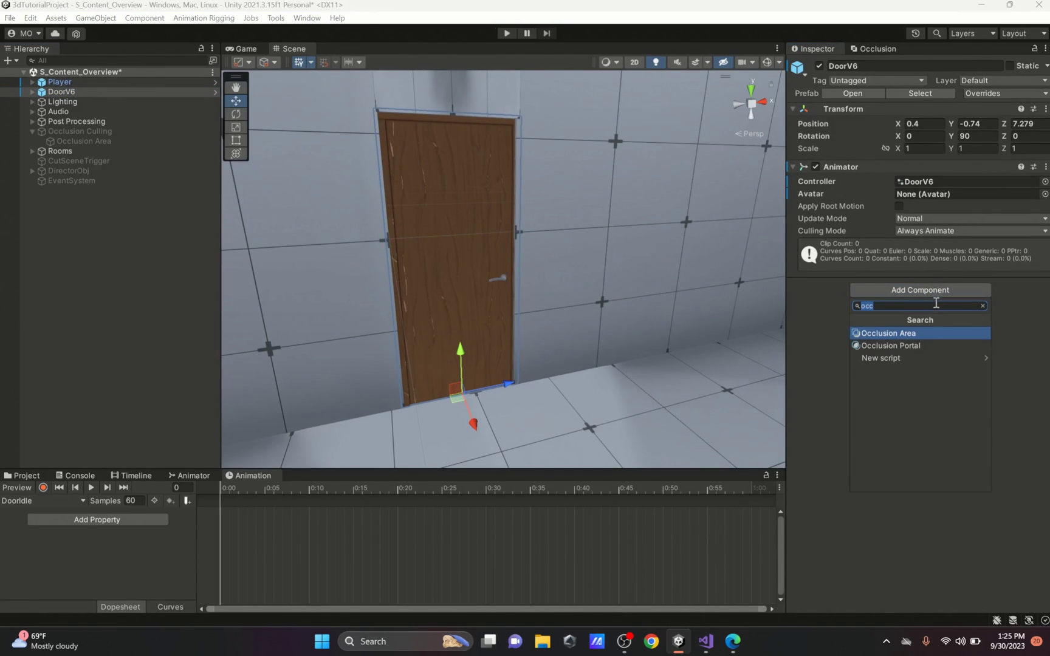
left_click(914, 345)
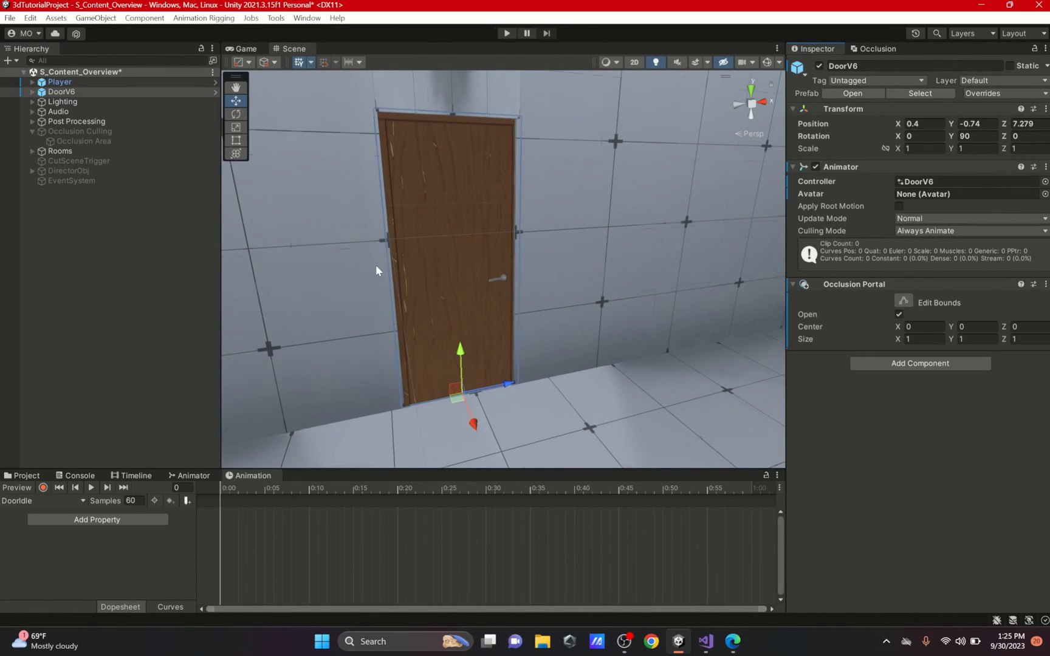
Enable bounds editing for the door's Occlusion Portal and show the gizmos in the Scene view
scroll(539, 314, "down", 2)
left_click(901, 301)
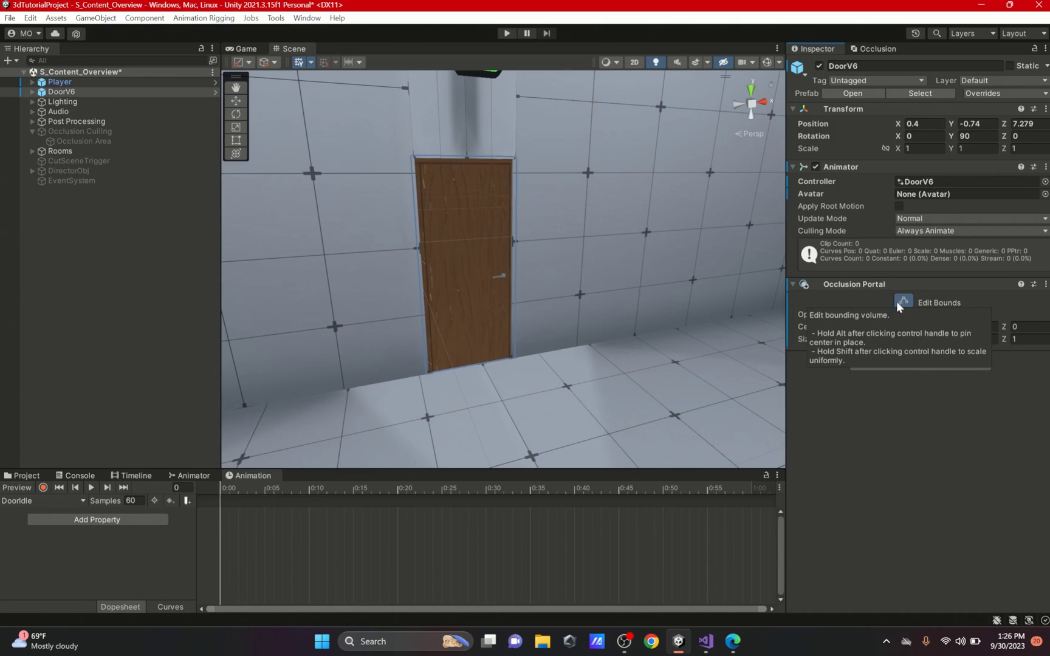
scroll(401, 179, "down", 2)
scroll(390, 183, "up", 5)
right_click_drag(390, 183, 436, 196)
scroll(435, 197, "down", 3)
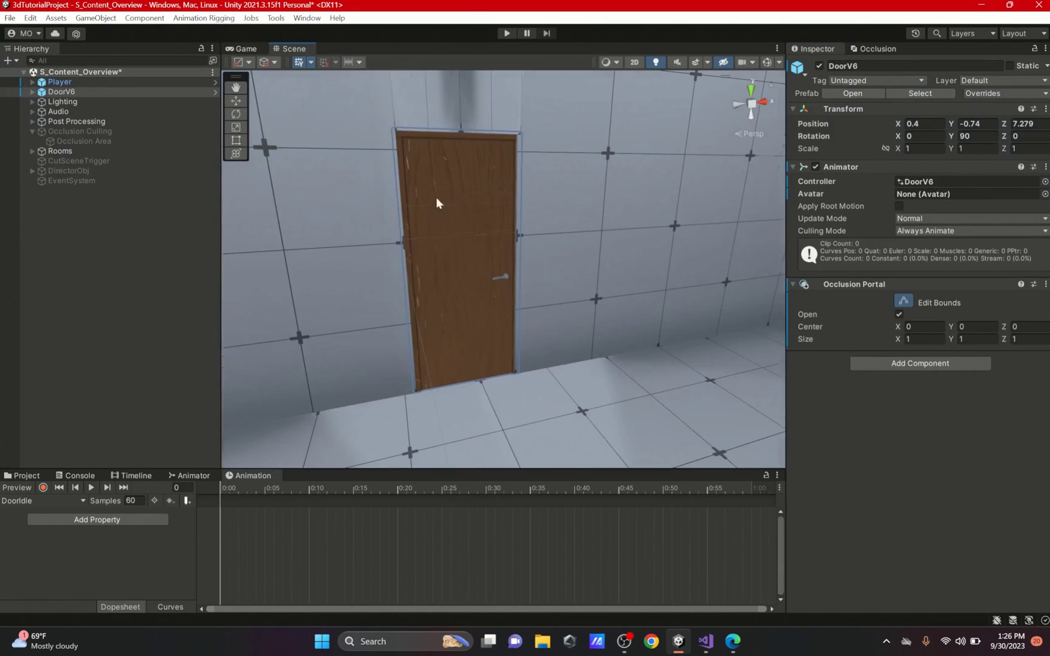
scroll(436, 281, "down", 6)
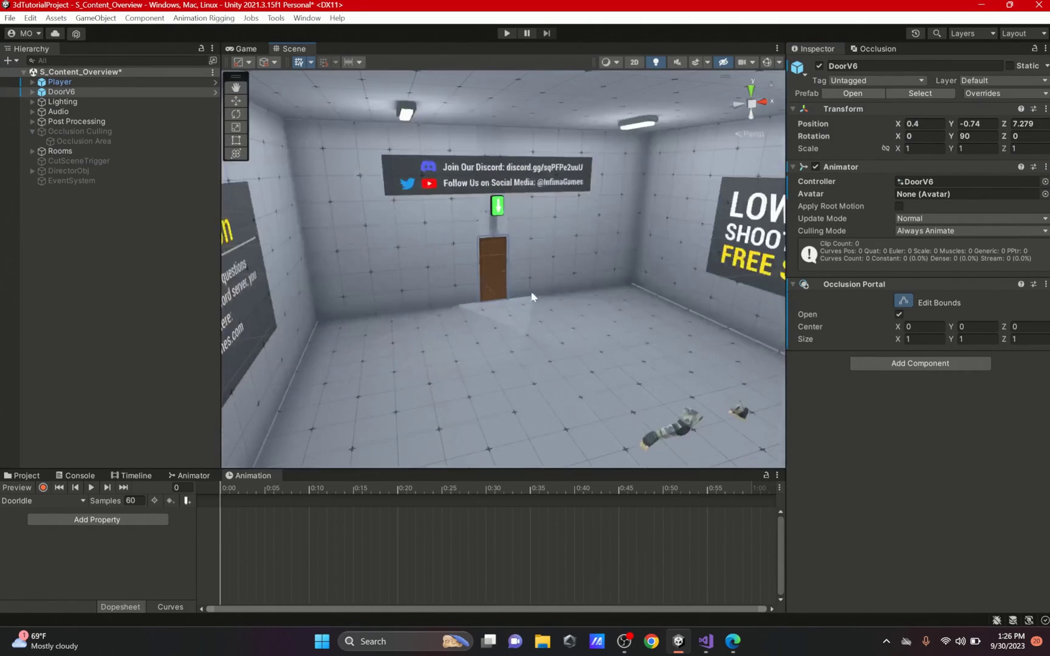
left_click(767, 63)
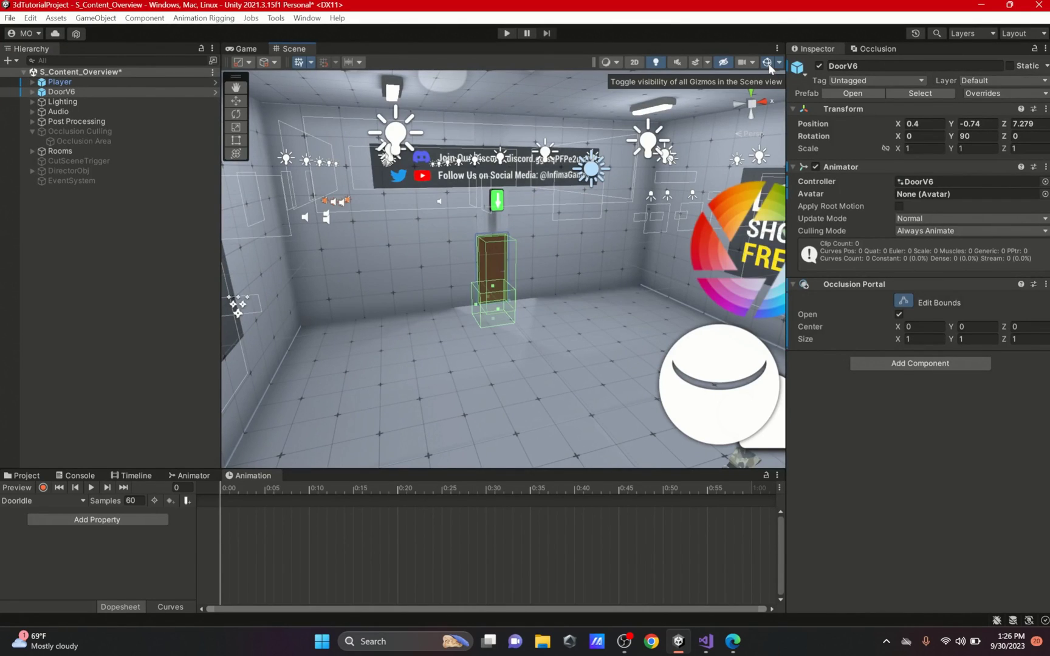
Resize the Occlusion Portal's bounds around the whole door to about 1.11 × 2.52 × 1.74, centred at about -0.02, 0.76, -0.14
scroll(386, 308, "up", 3)
right_click_drag(386, 308, 250, 250)
key("d")
key("w")
right_click_drag(571, 293, 419, 357)
key("d")
left_click_drag(471, 321, 416, 309)
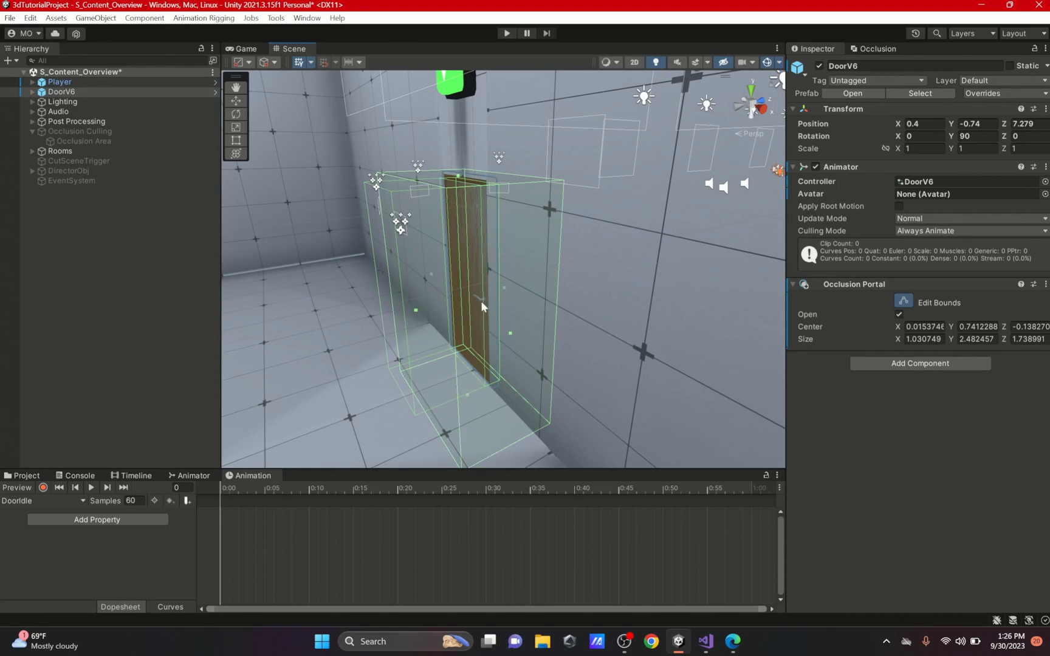
left_click_drag(502, 289, 509, 290)
key("a")
right_click_drag(509, 290, 630, 274)
left_click_drag(538, 189, 552, 175)
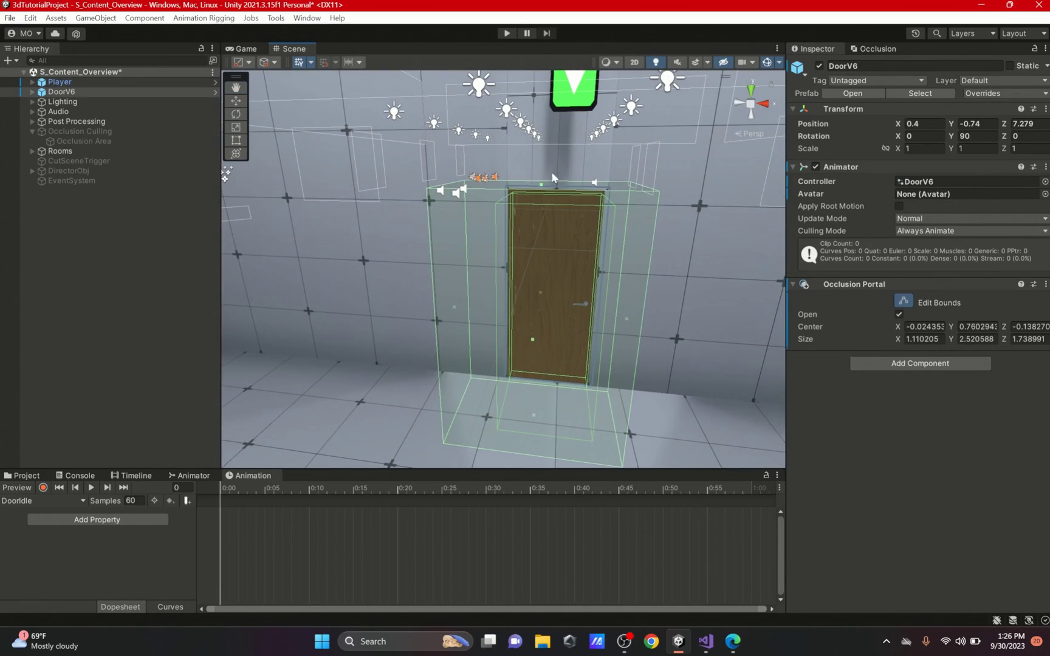
Hide the gizmos in the Scene view so the room and door show without overlays
scroll(581, 213, "down", 8)
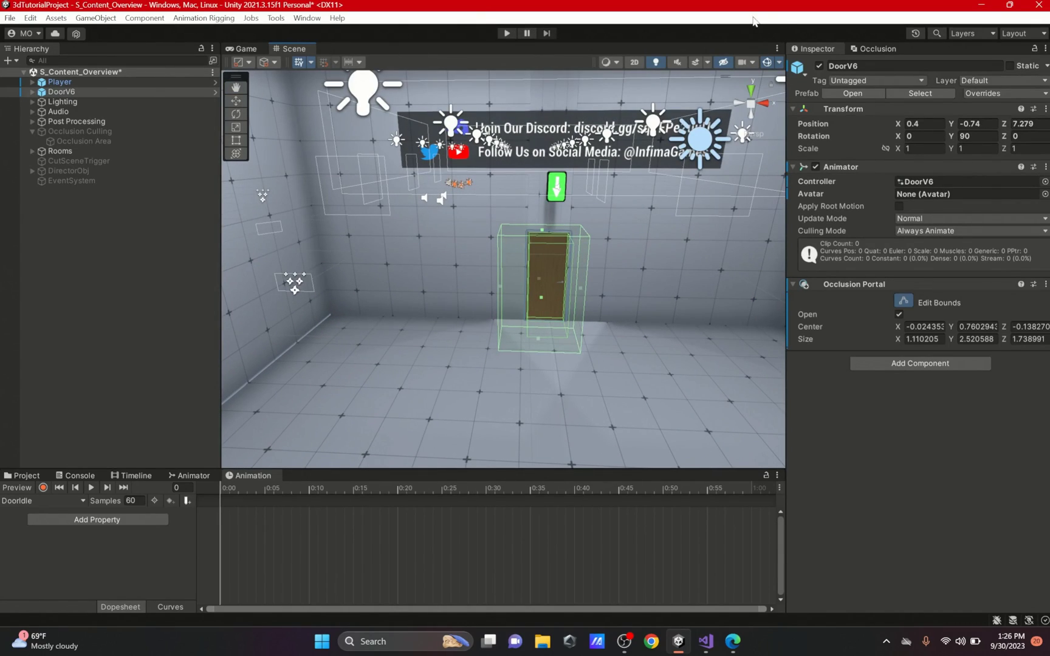
left_click(768, 63)
right_click_drag(566, 265, 567, 265)
key("s")
key("w")
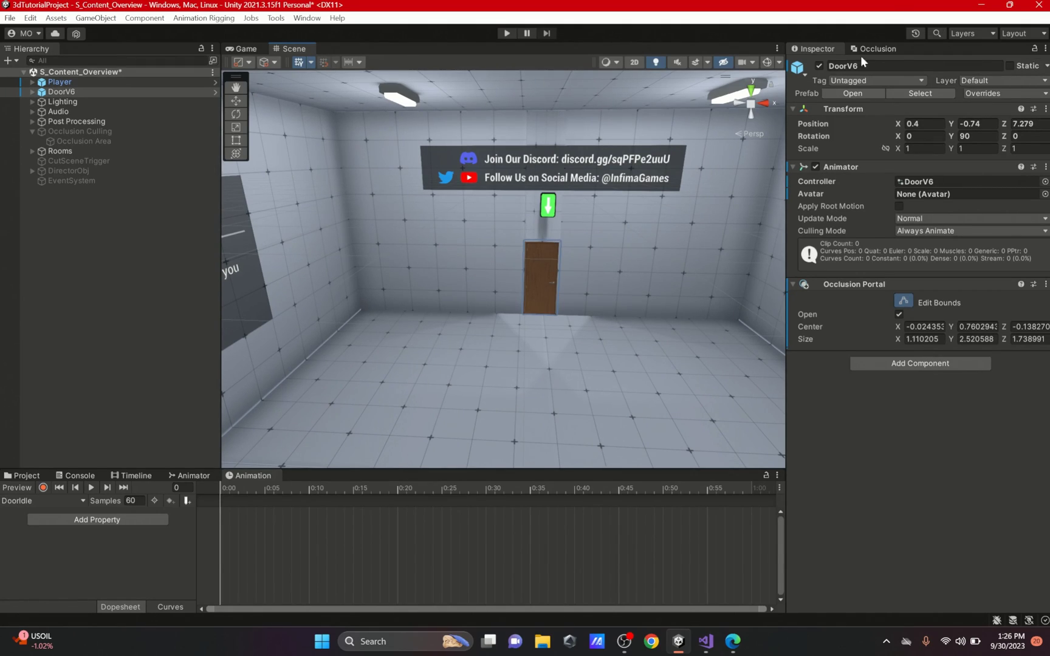
Bake the scene's occlusion culling data with the existing Bake parameters
left_click(875, 48)
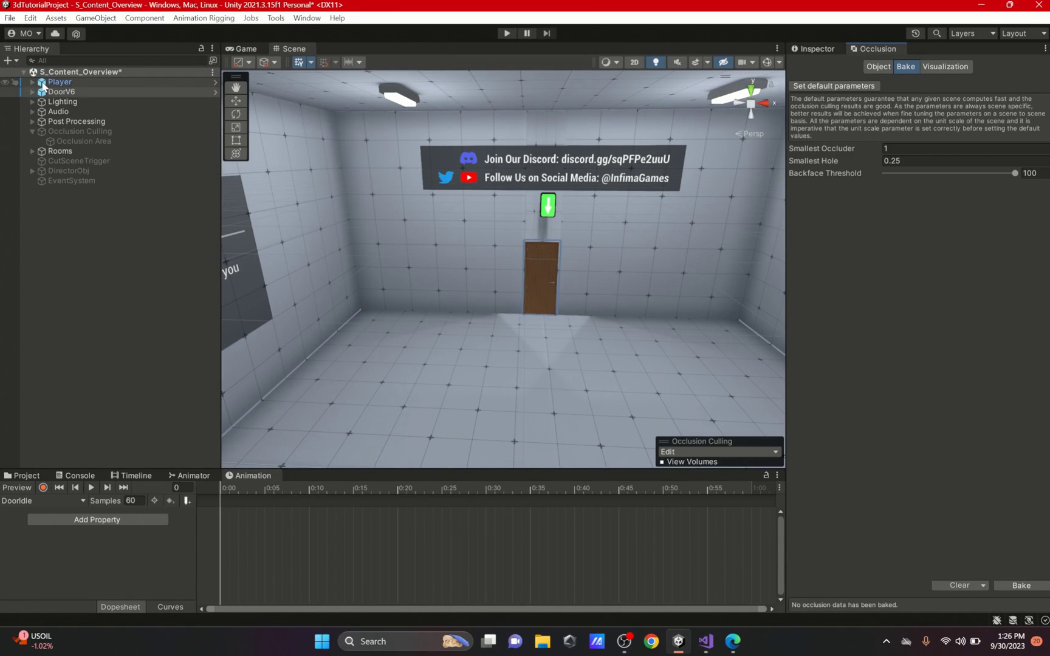
left_click(1016, 587)
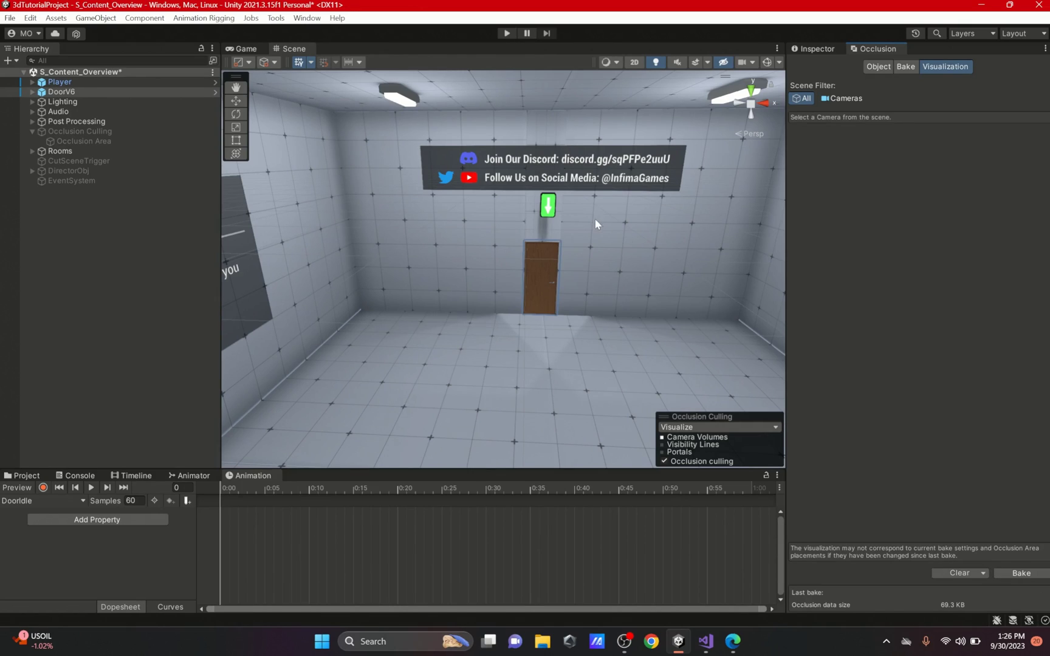
Inspect the area around the door after the bake and switch to the Game view
right_click_drag(594, 219, 647, 217)
key("w")
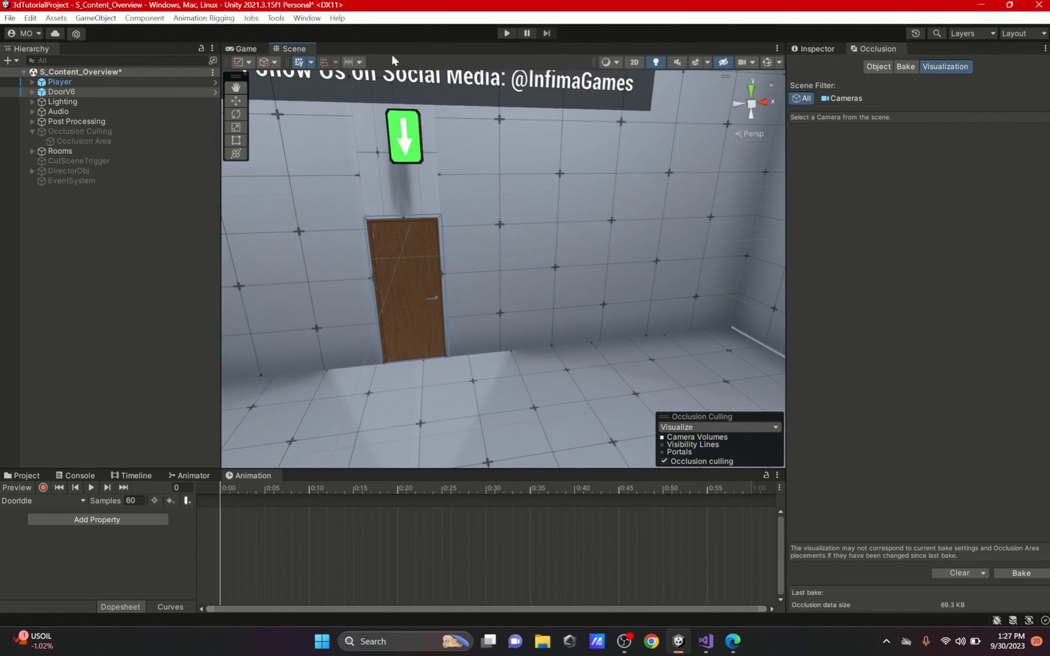
key("s")
right_click_drag(524, 220, 561, 218)
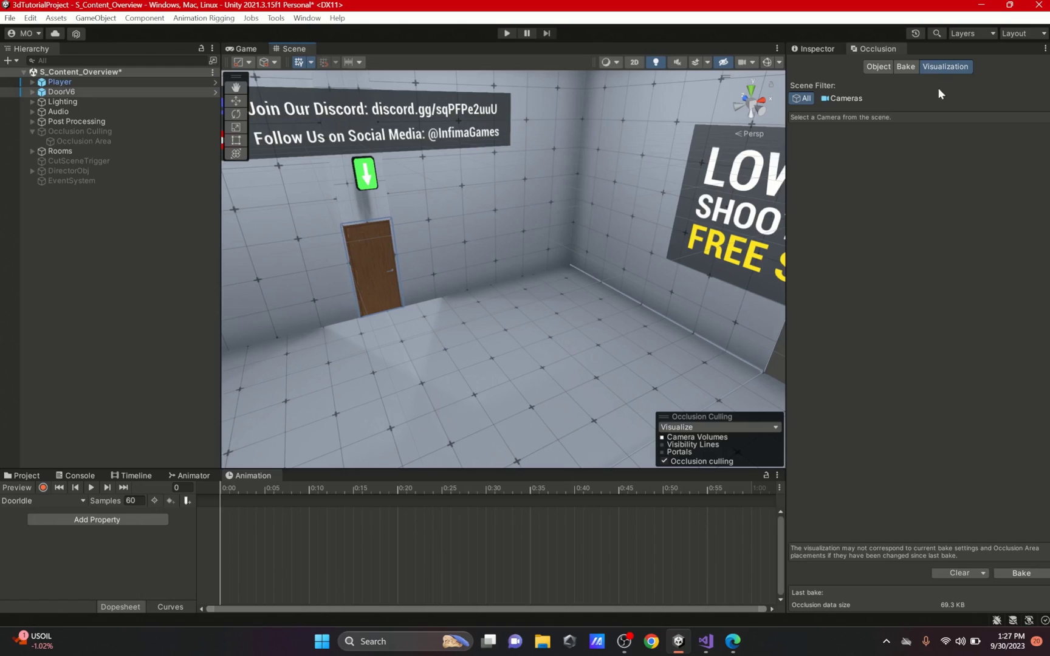
left_click(240, 49)
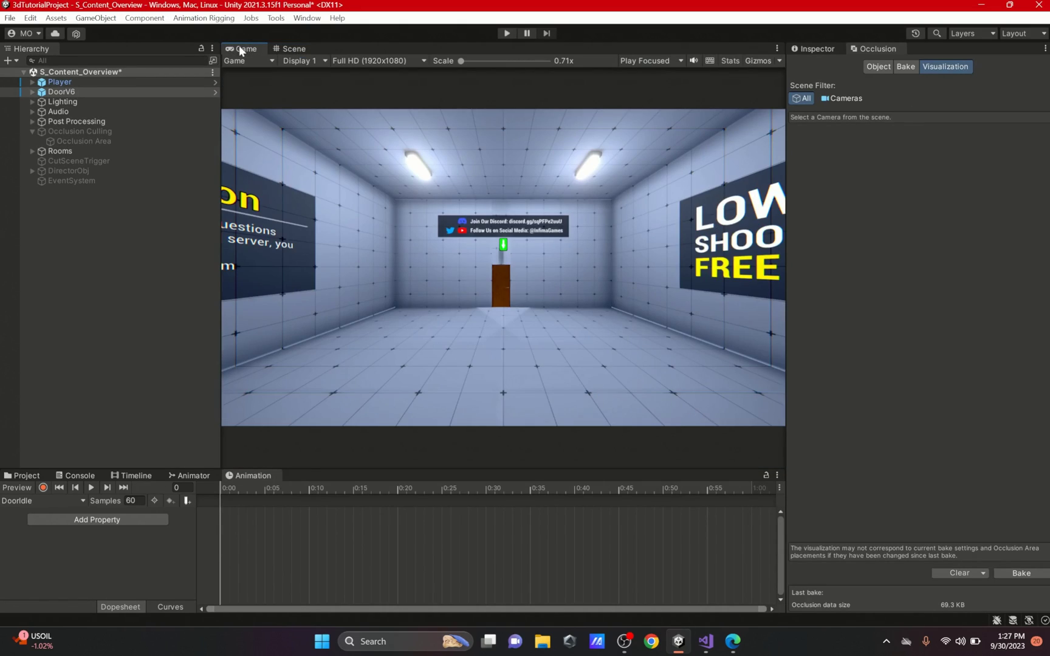
left_click_drag(240, 49, 659, 189)
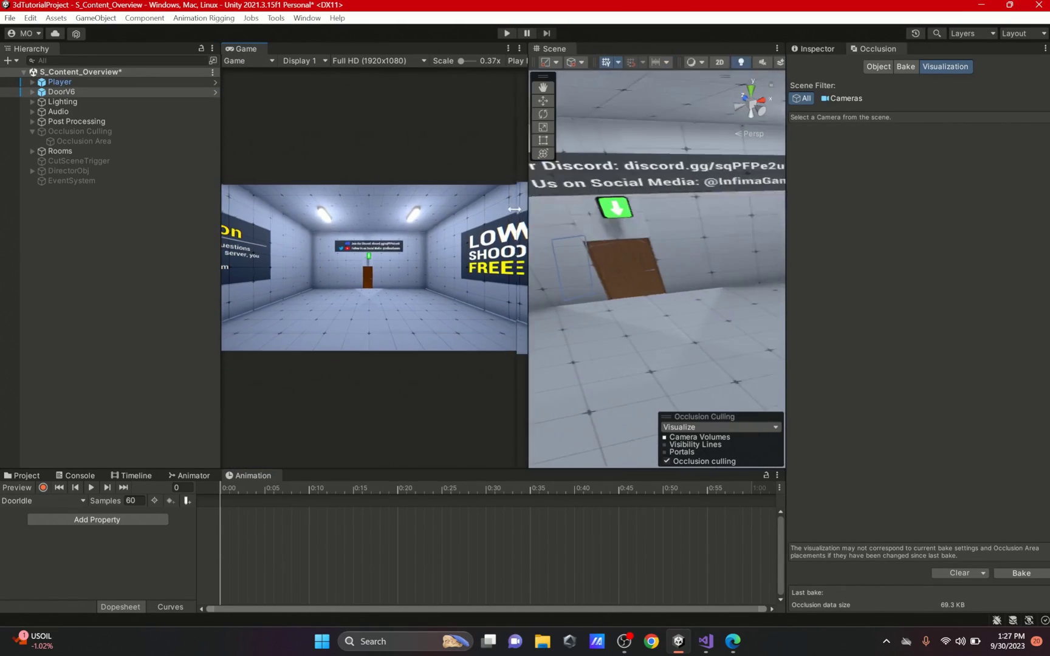
left_click_drag(514, 209, 500, 209)
left_click_drag(507, 49, 292, 48)
Dock the Occlusion window alongside the Animation window so the DoorV6 Inspector stays on show
right_click_drag(462, 127, 631, 23)
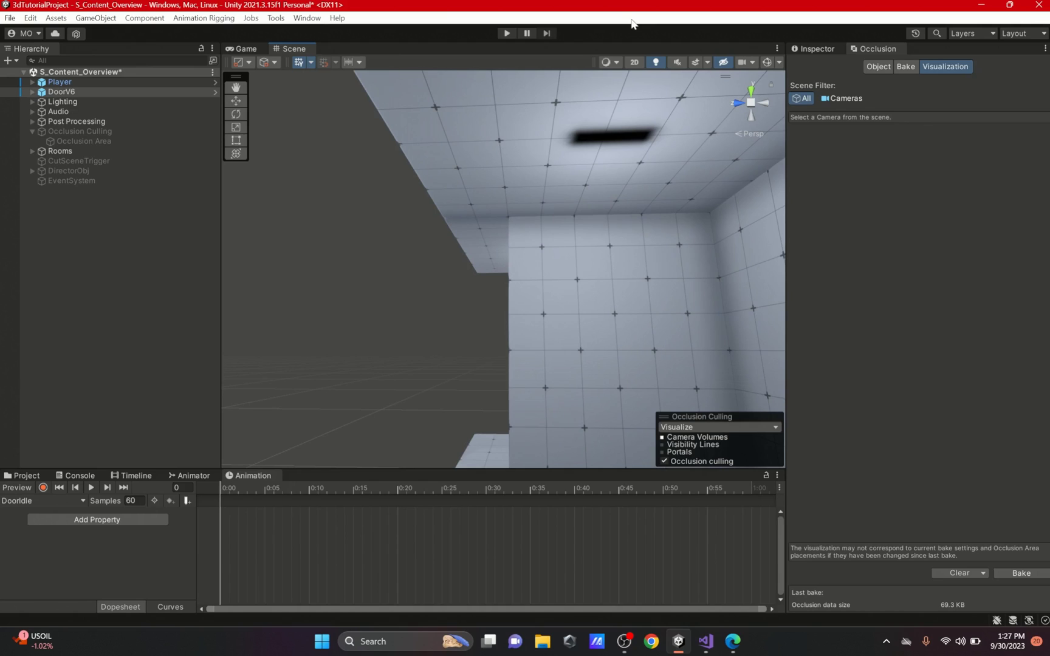
right_click_drag(668, 350, 296, 333)
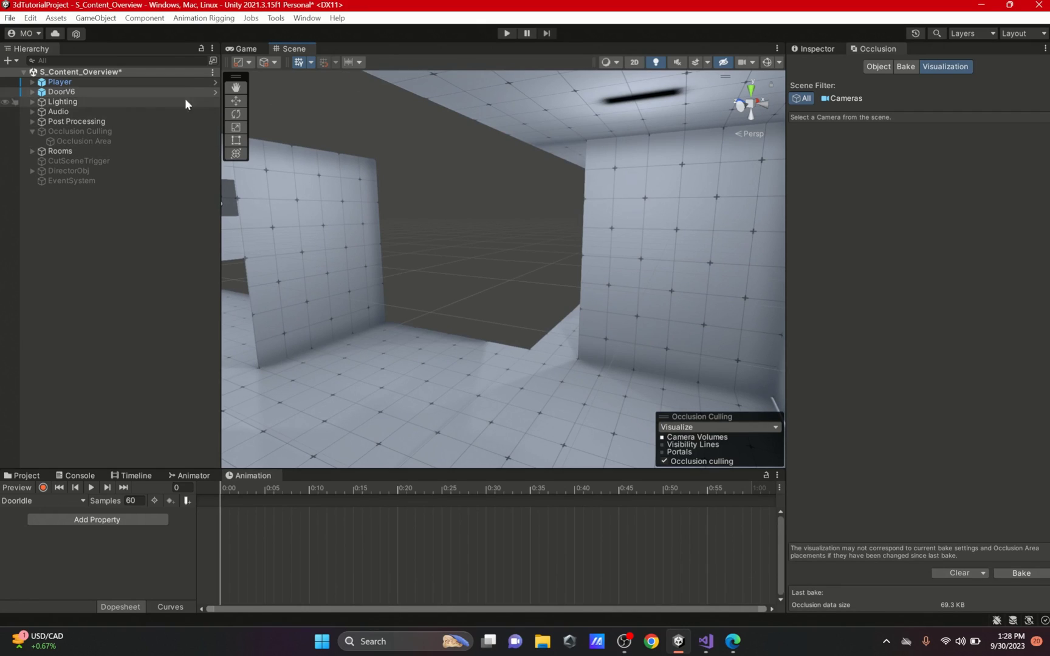
right_click_drag(576, 354, 659, 378)
key("s")
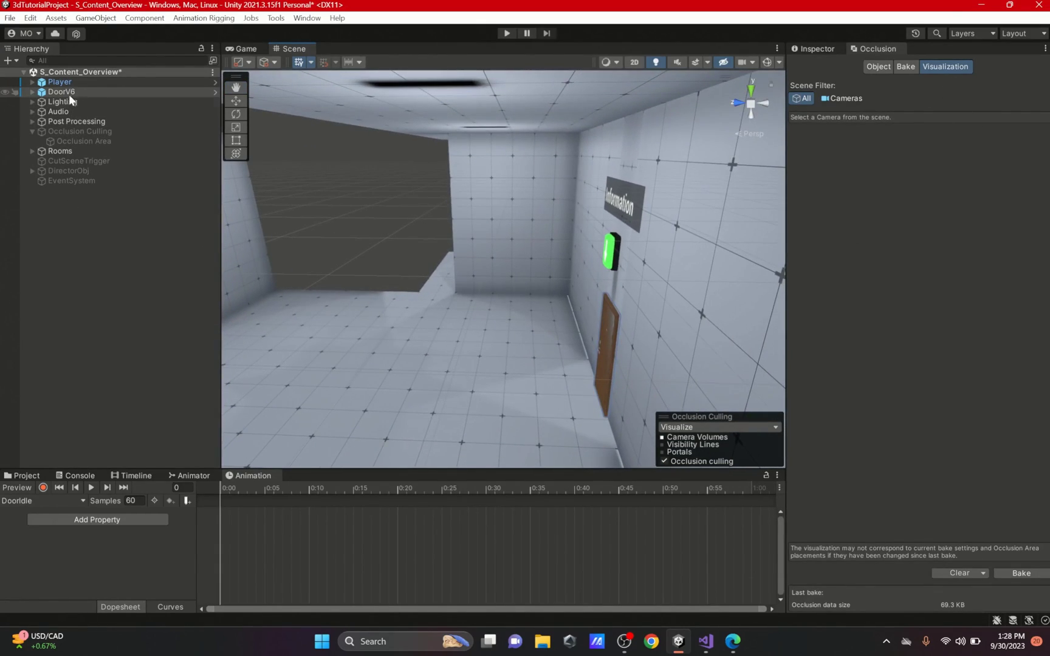
left_click_drag(877, 53, 295, 475)
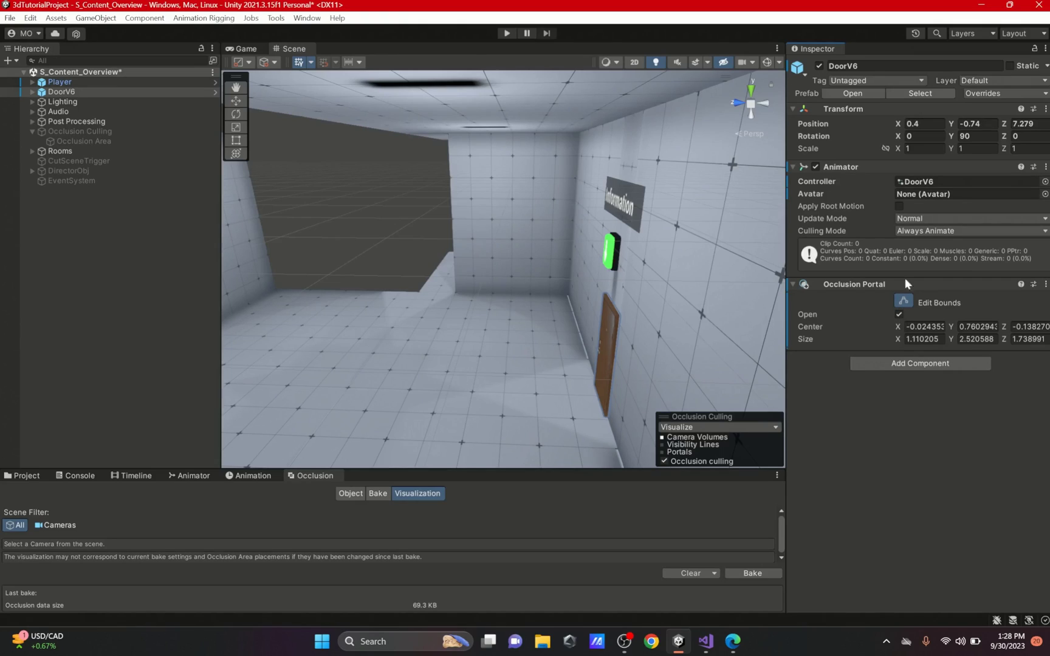
Toggle Open off and on for DoorV6's Occlusion Portal to compare what the Scene view renders, leaving it on
left_click(899, 315)
left_click(899, 314)
left_click(899, 315)
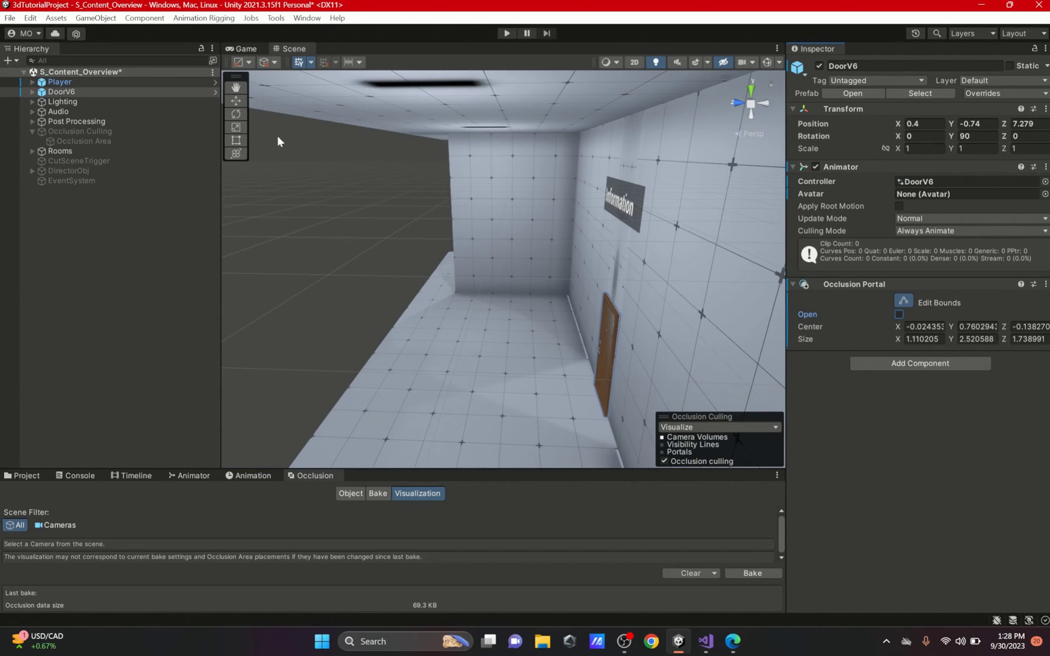
left_click(899, 314)
Dock the Scene view beside the Game view in play mode, test walking the player up to the door, and stop playing
left_click(504, 33)
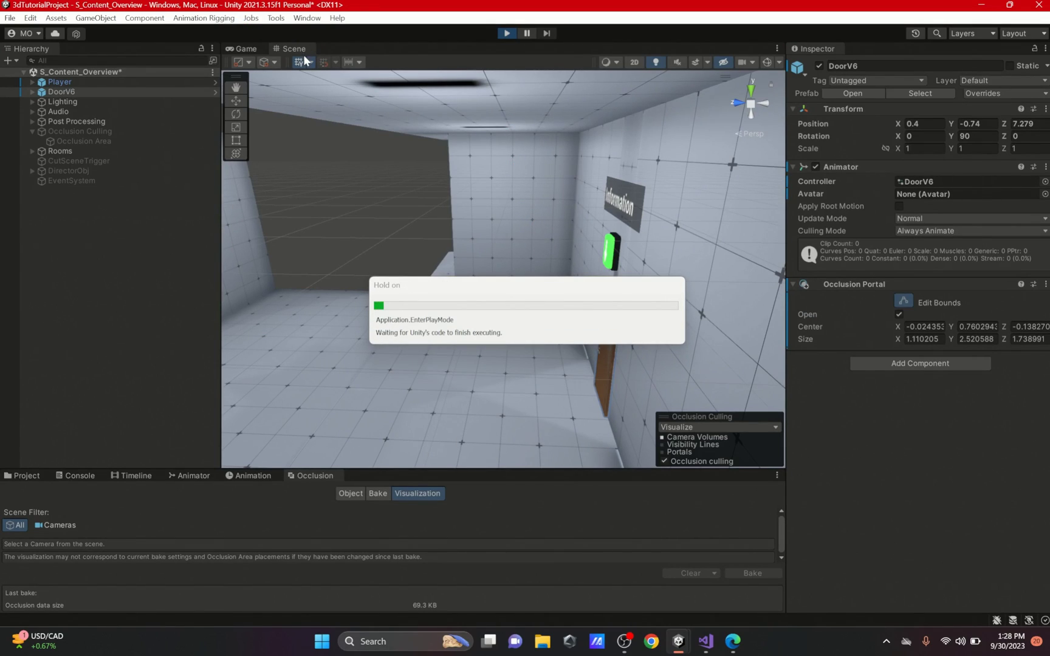
left_click_drag(298, 48, 735, 255)
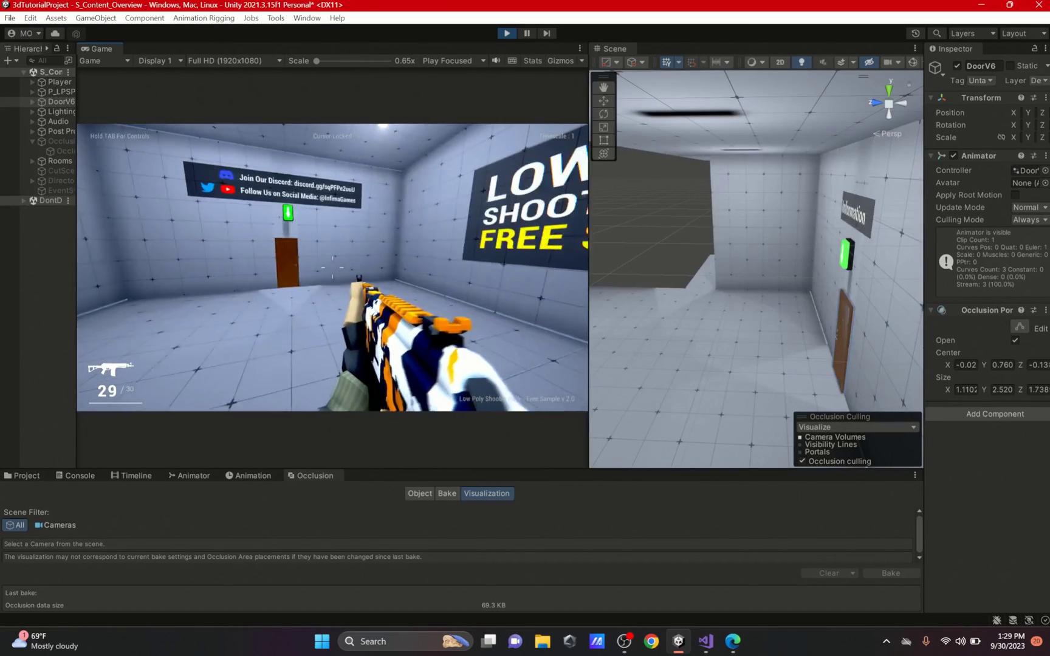
key("w")
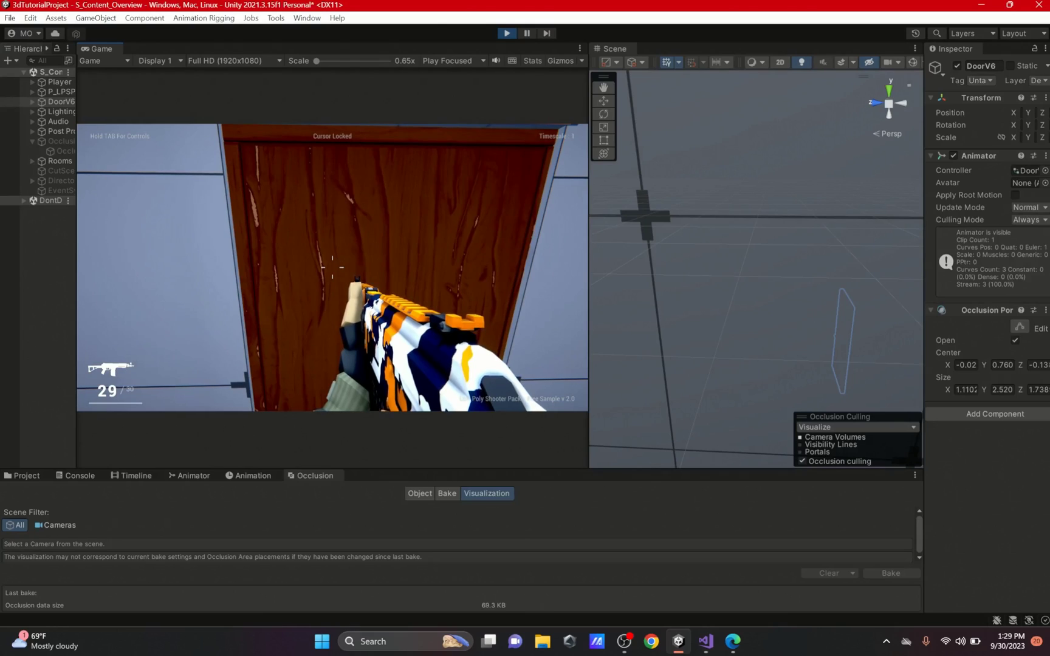
key("e")
left_click(507, 35)
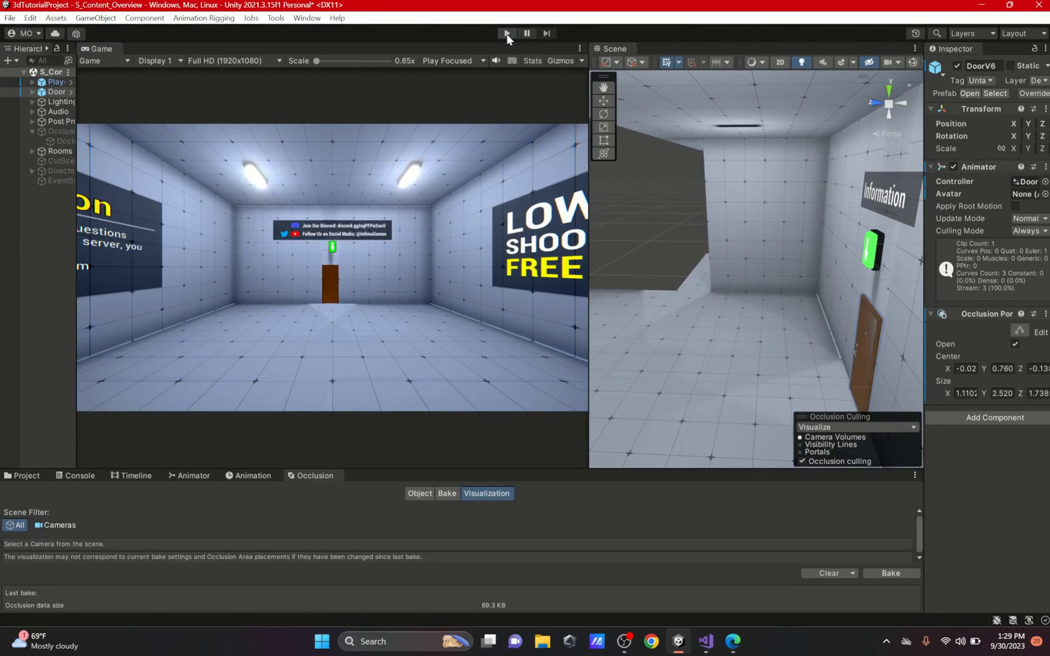
Replay the scene up to the opened door, release the cursor, and turn off Open for DoorV6's Occlusion Portal
left_click(507, 35)
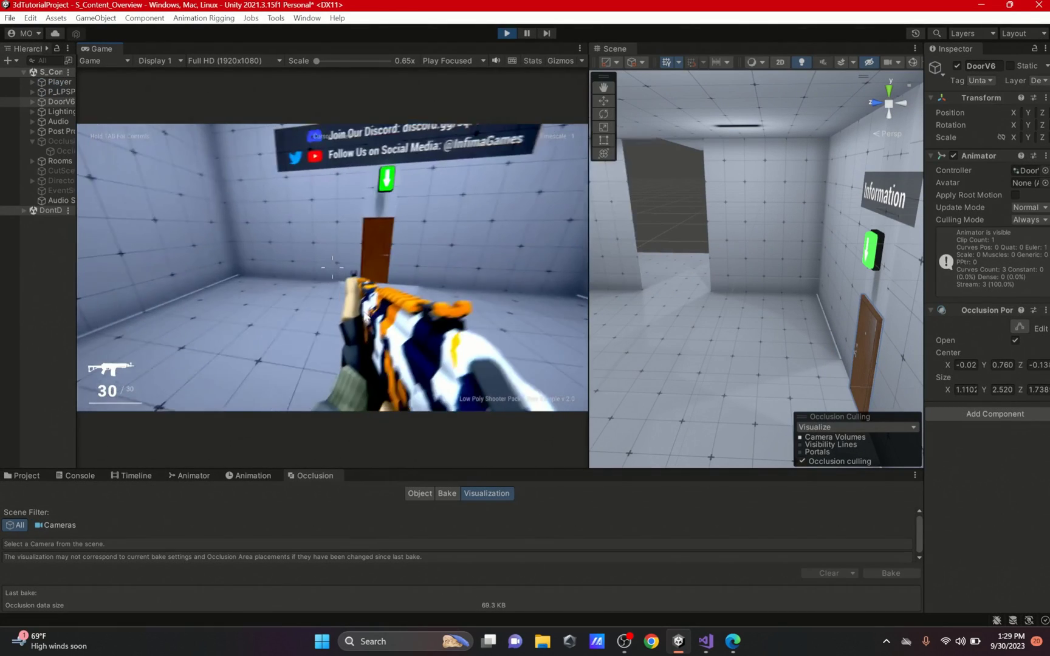
key("w")
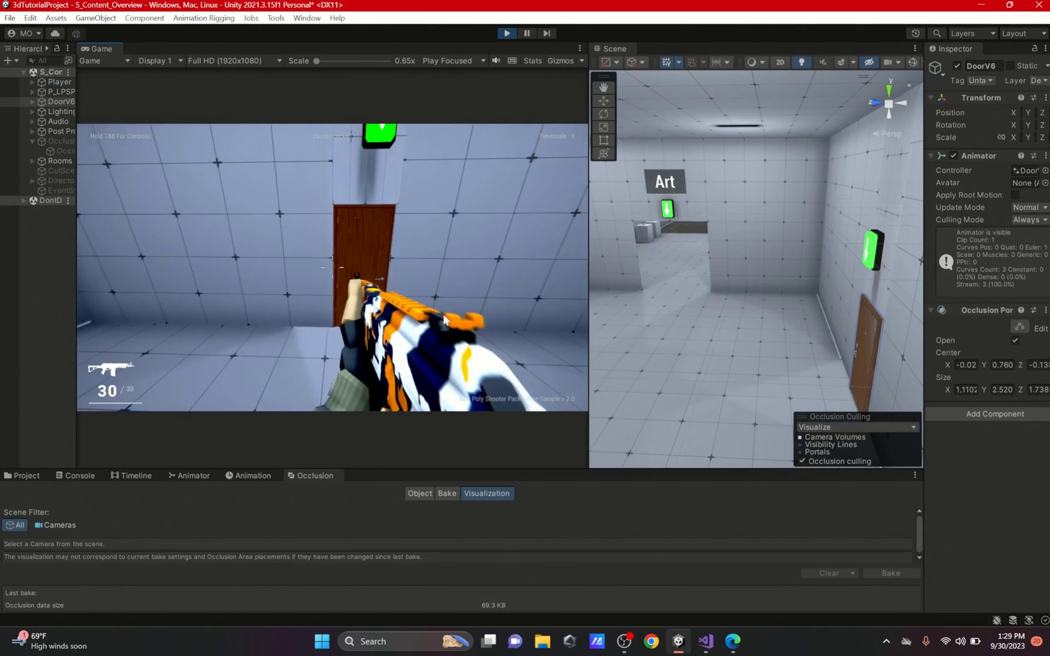
key("w")
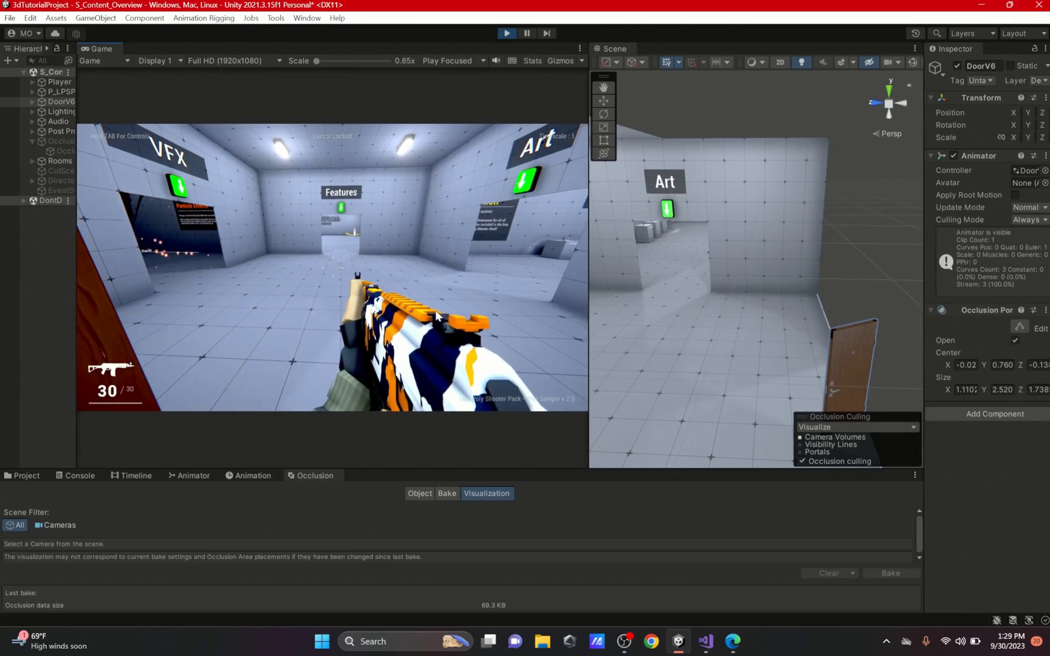
key("Escape")
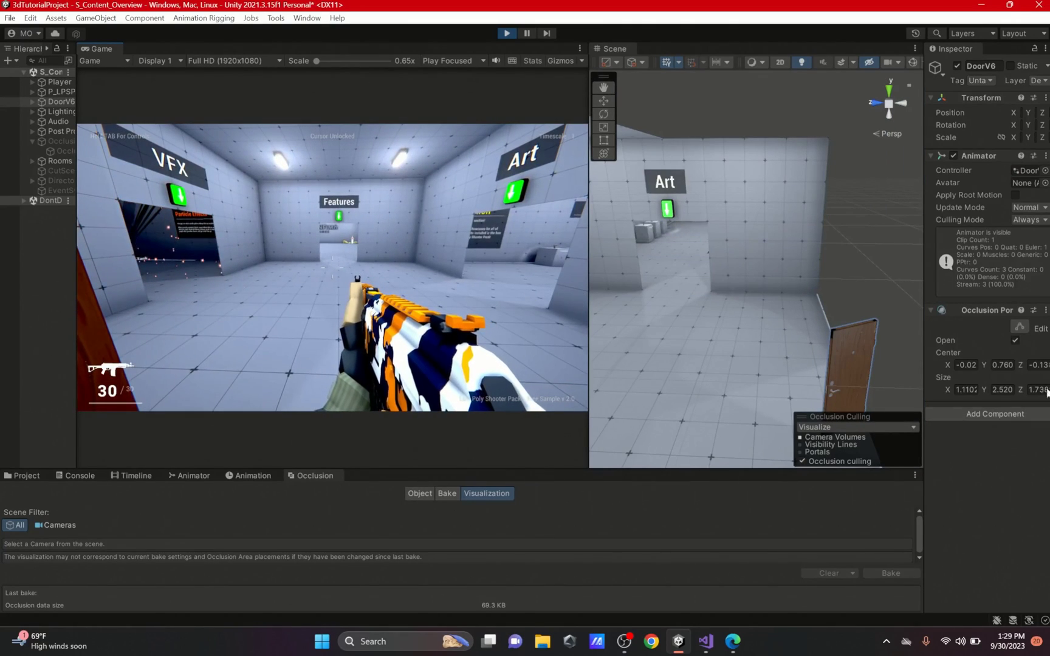
left_click(1015, 340)
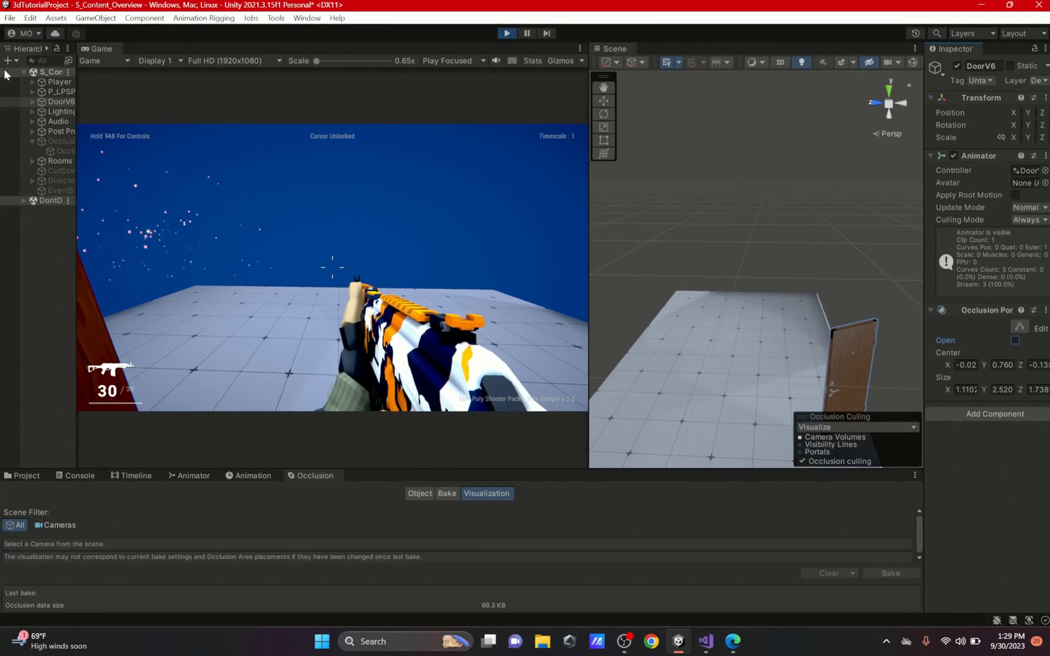
Select the Camera nested in the Player's hierarchy and set its Background to a lighter blue during play mode
left_click(32, 82)
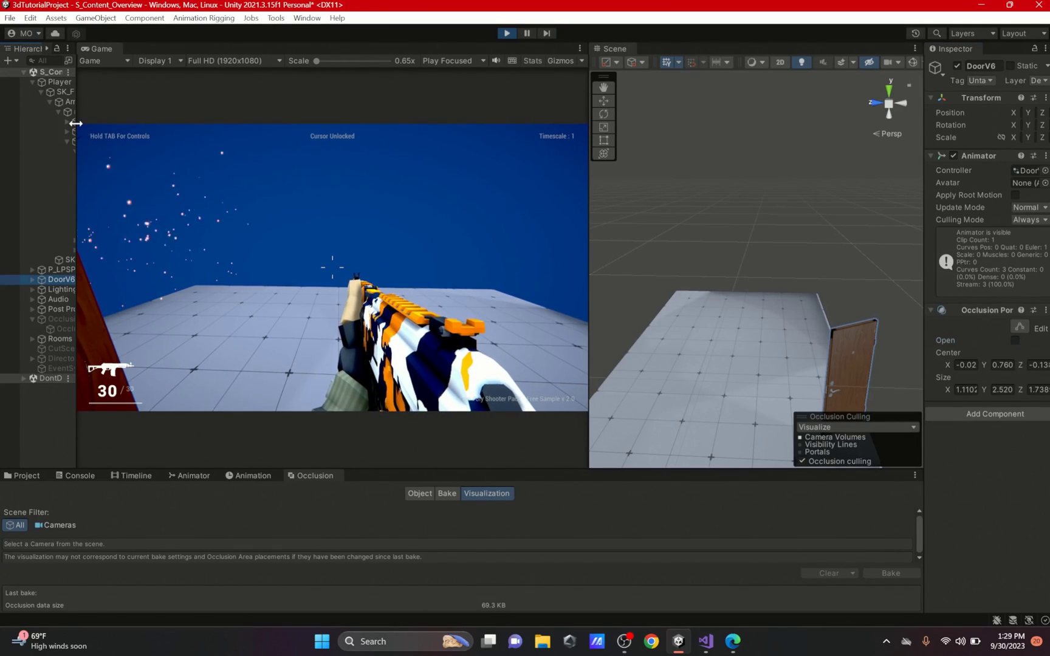
left_click_drag(76, 122, 172, 137)
left_click(153, 229)
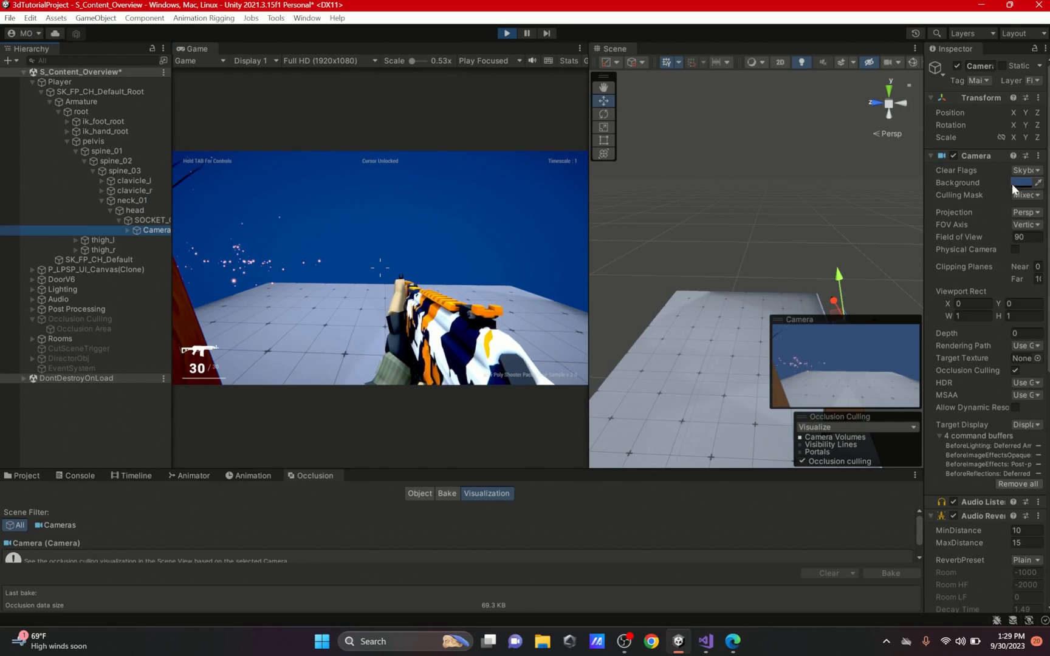
left_click(1012, 183)
left_click_drag(972, 285, 978, 261)
left_click(1043, 179)
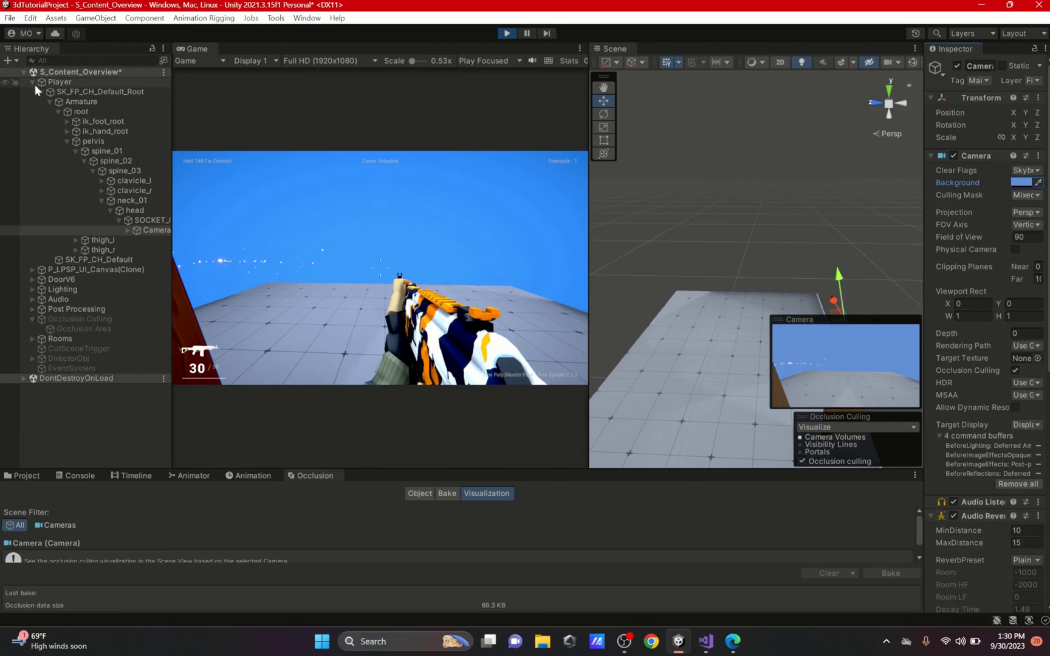
Turn Open back on for DoorV6's Occlusion Portal to compare the rendered rooms, and exit play mode
left_click(54, 279)
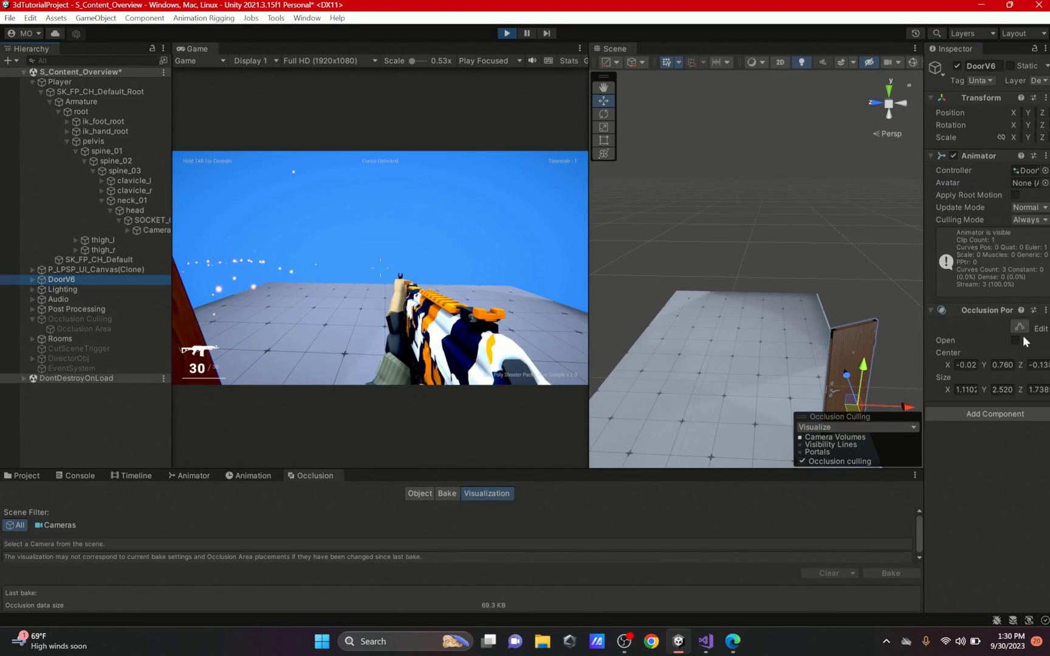
left_click(1016, 340)
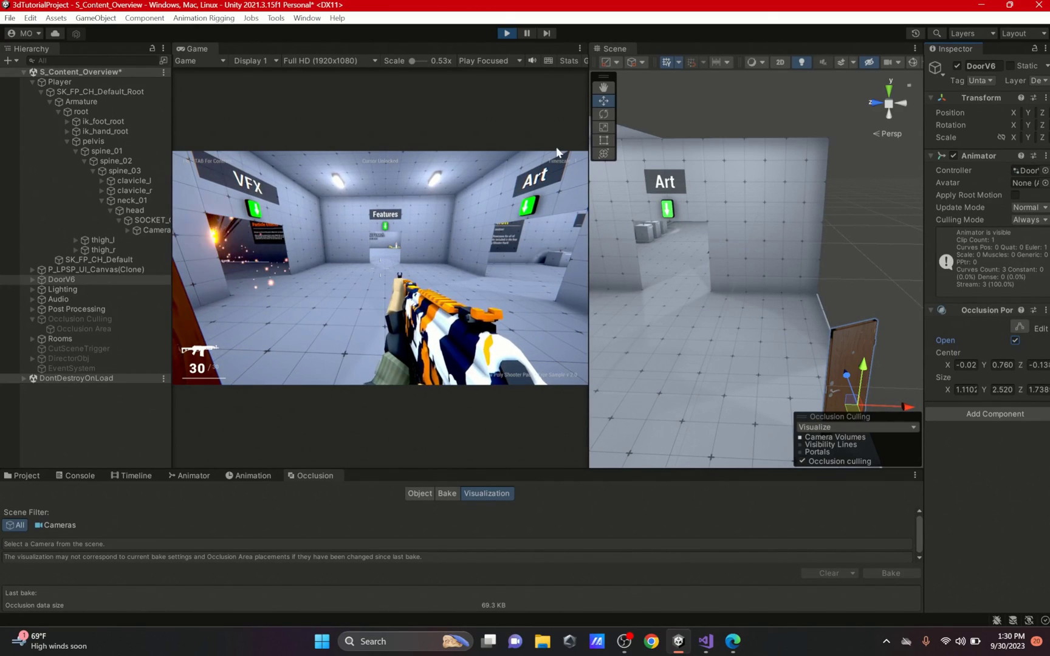
left_click(506, 33)
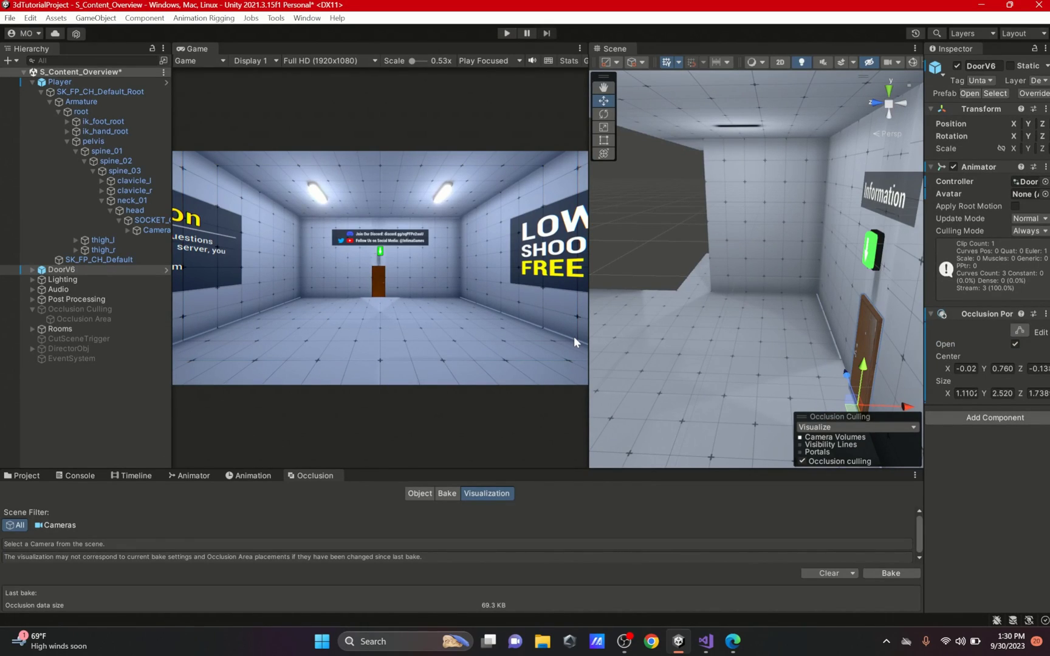
Switch to Microsoft Edge, review the Low Poly Shooter Pack and Door Free Pack Aferar asset pages, and return to Unity
left_click(732, 640)
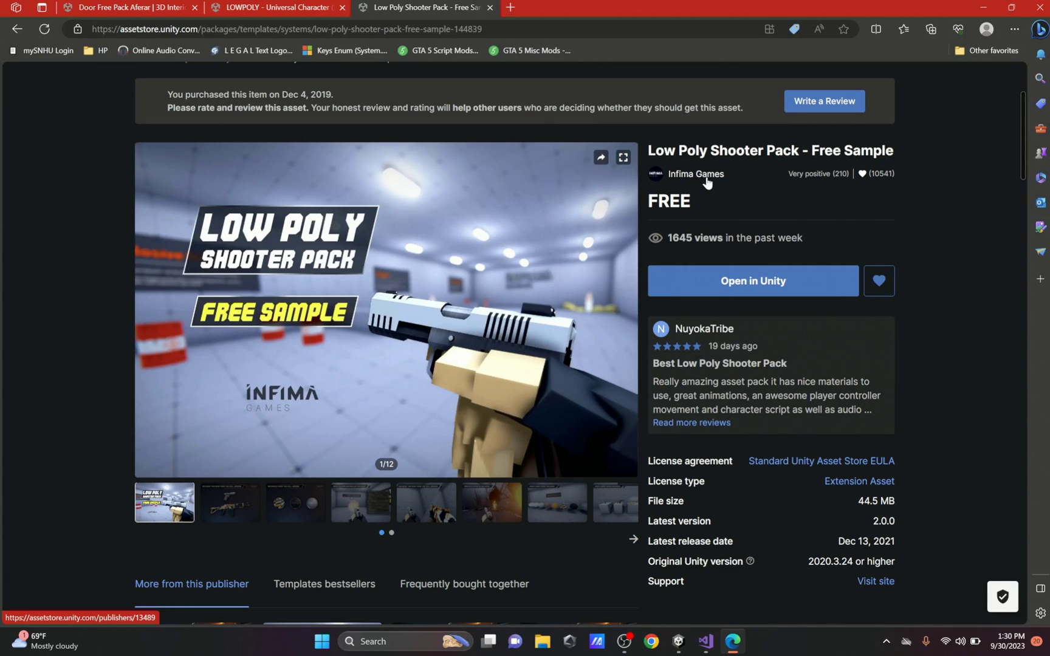
middle_click(223, 4)
left_click(143, 11)
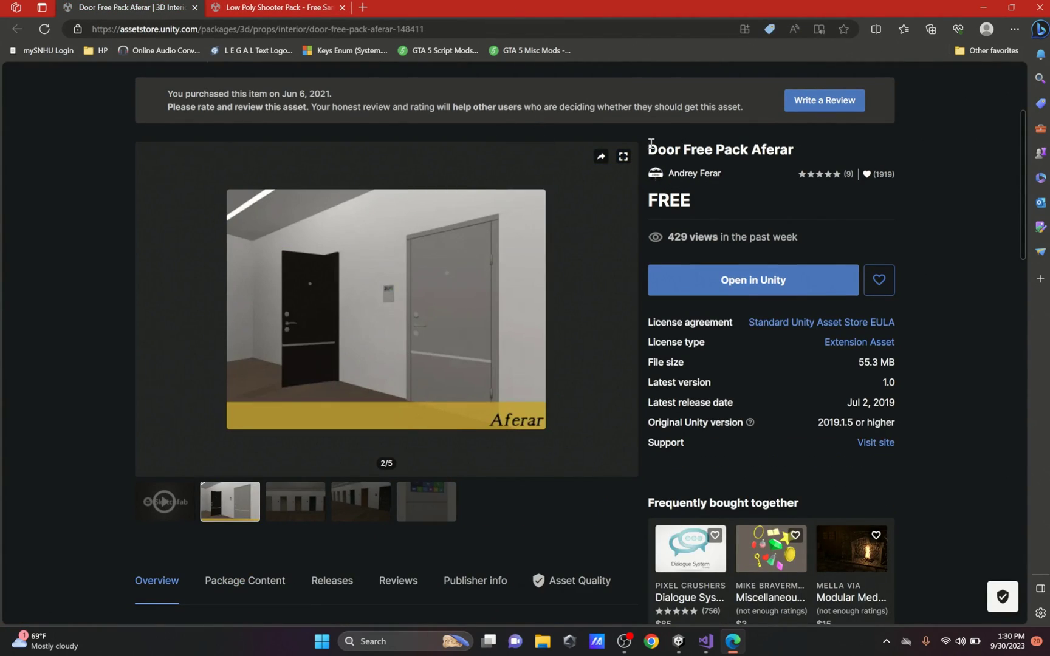
left_click_drag(649, 145, 775, 159)
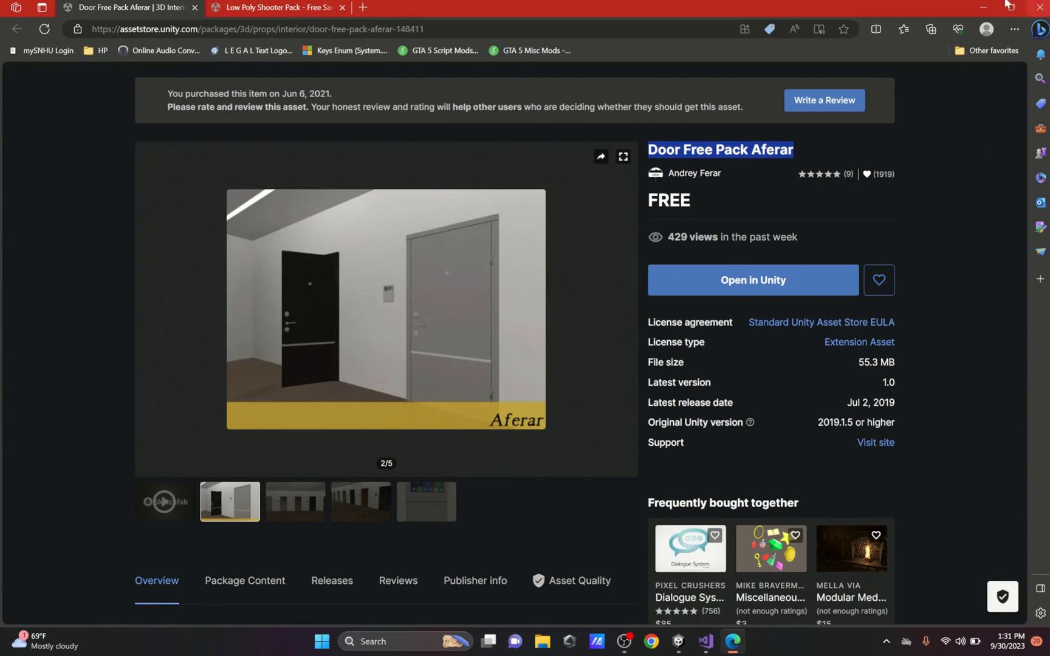
left_click(982, 7)
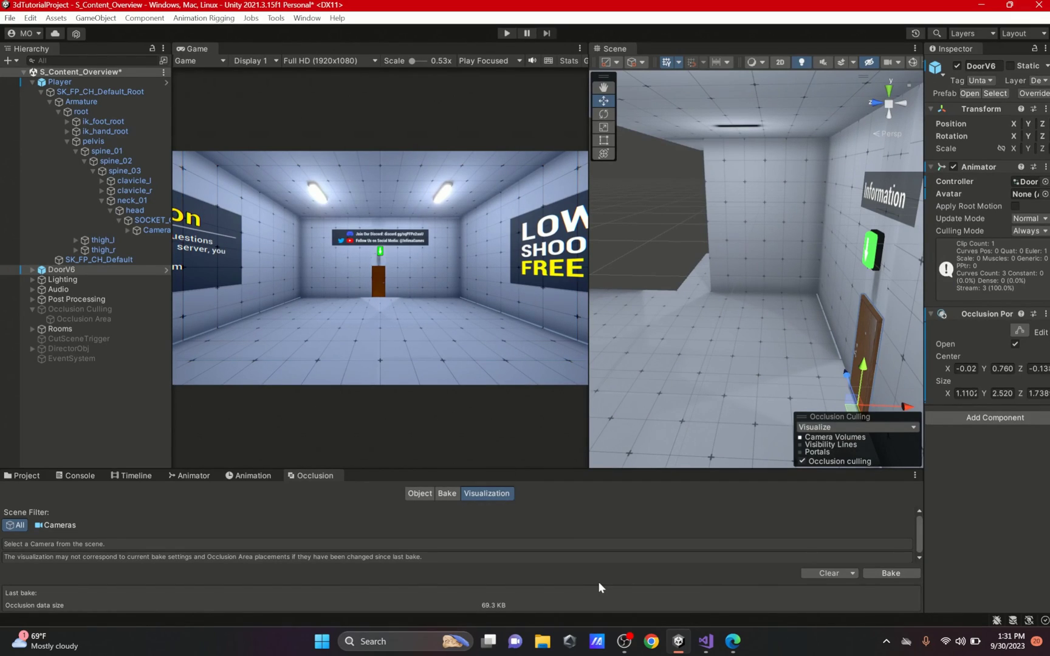
mouse_move(626, 641)
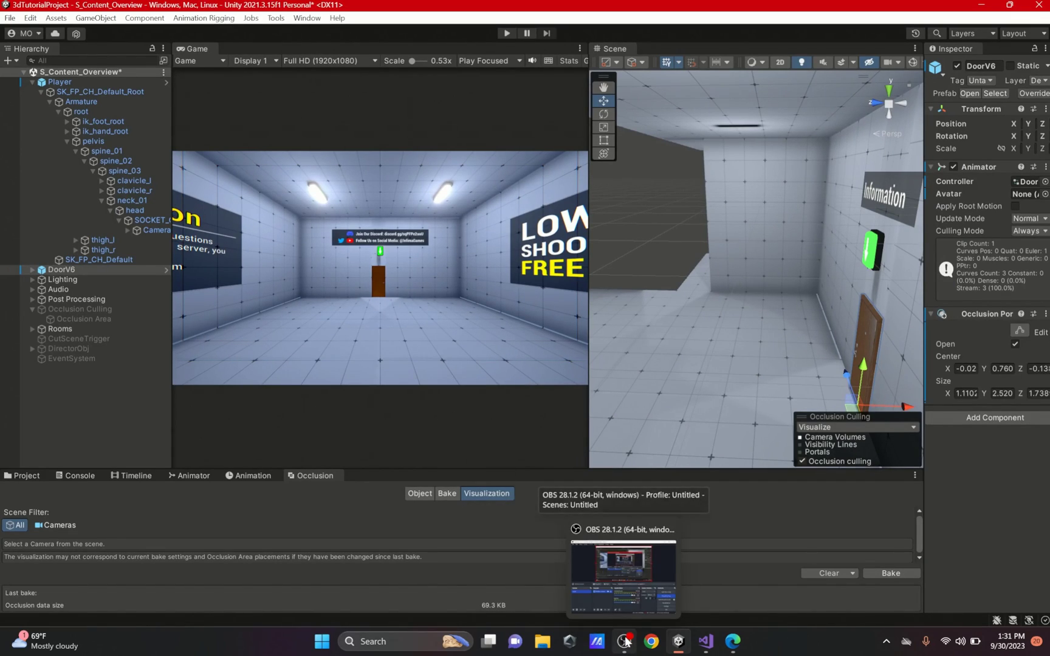